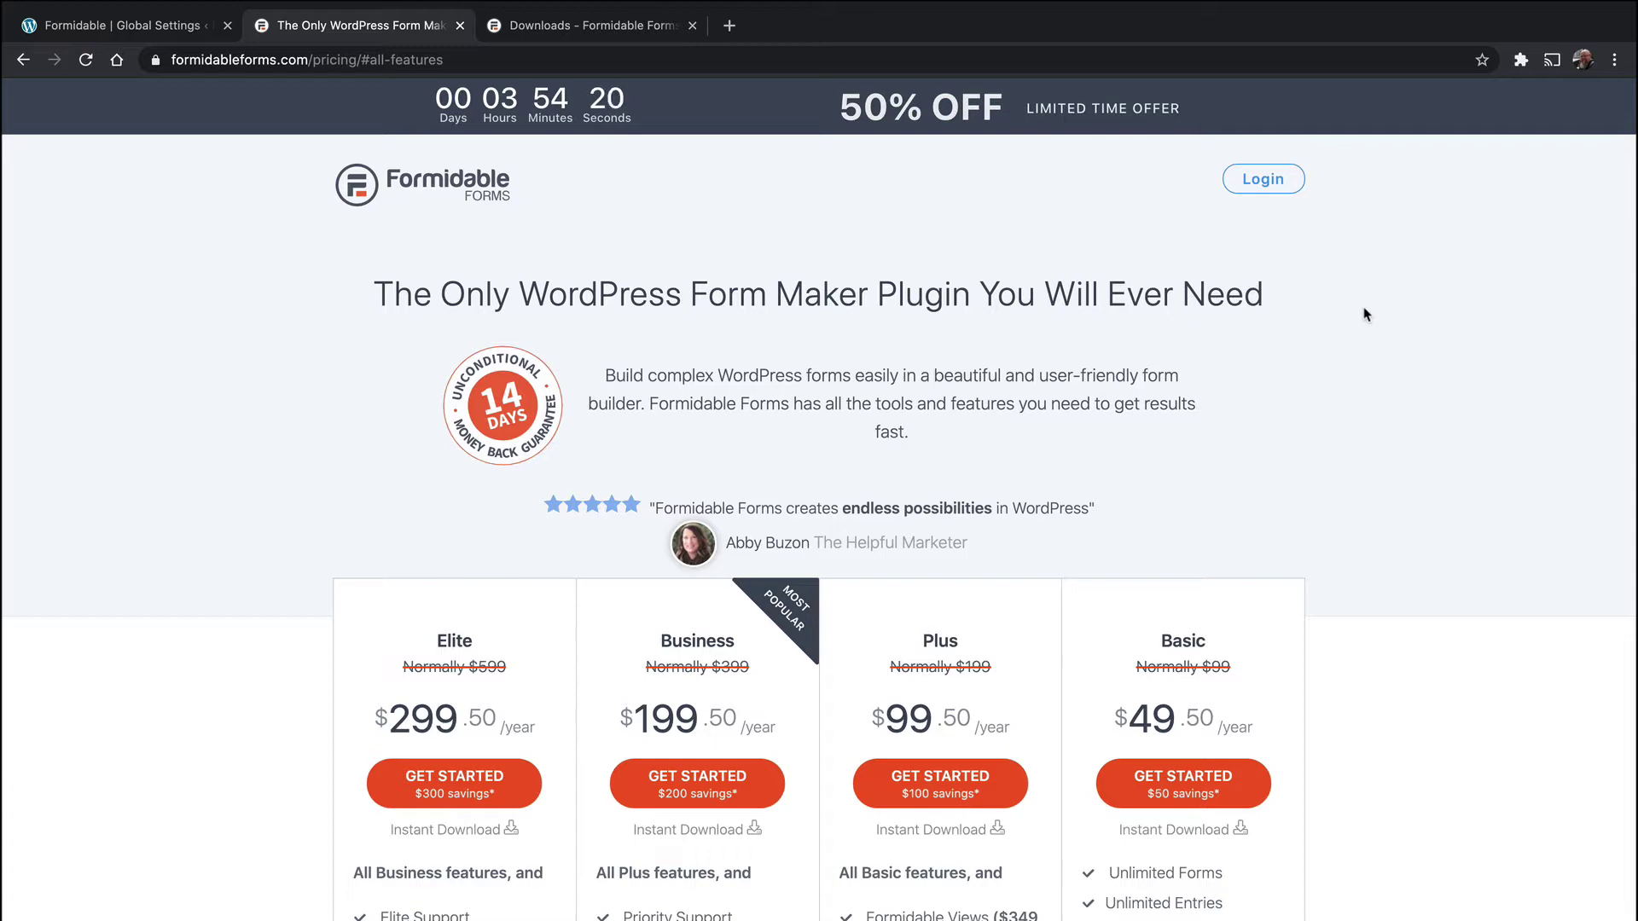
- Scroll the pricing page down to the Elite, Business, Plus and Basic plan cards and feature lists
scroll(1366, 315, "down", 5)
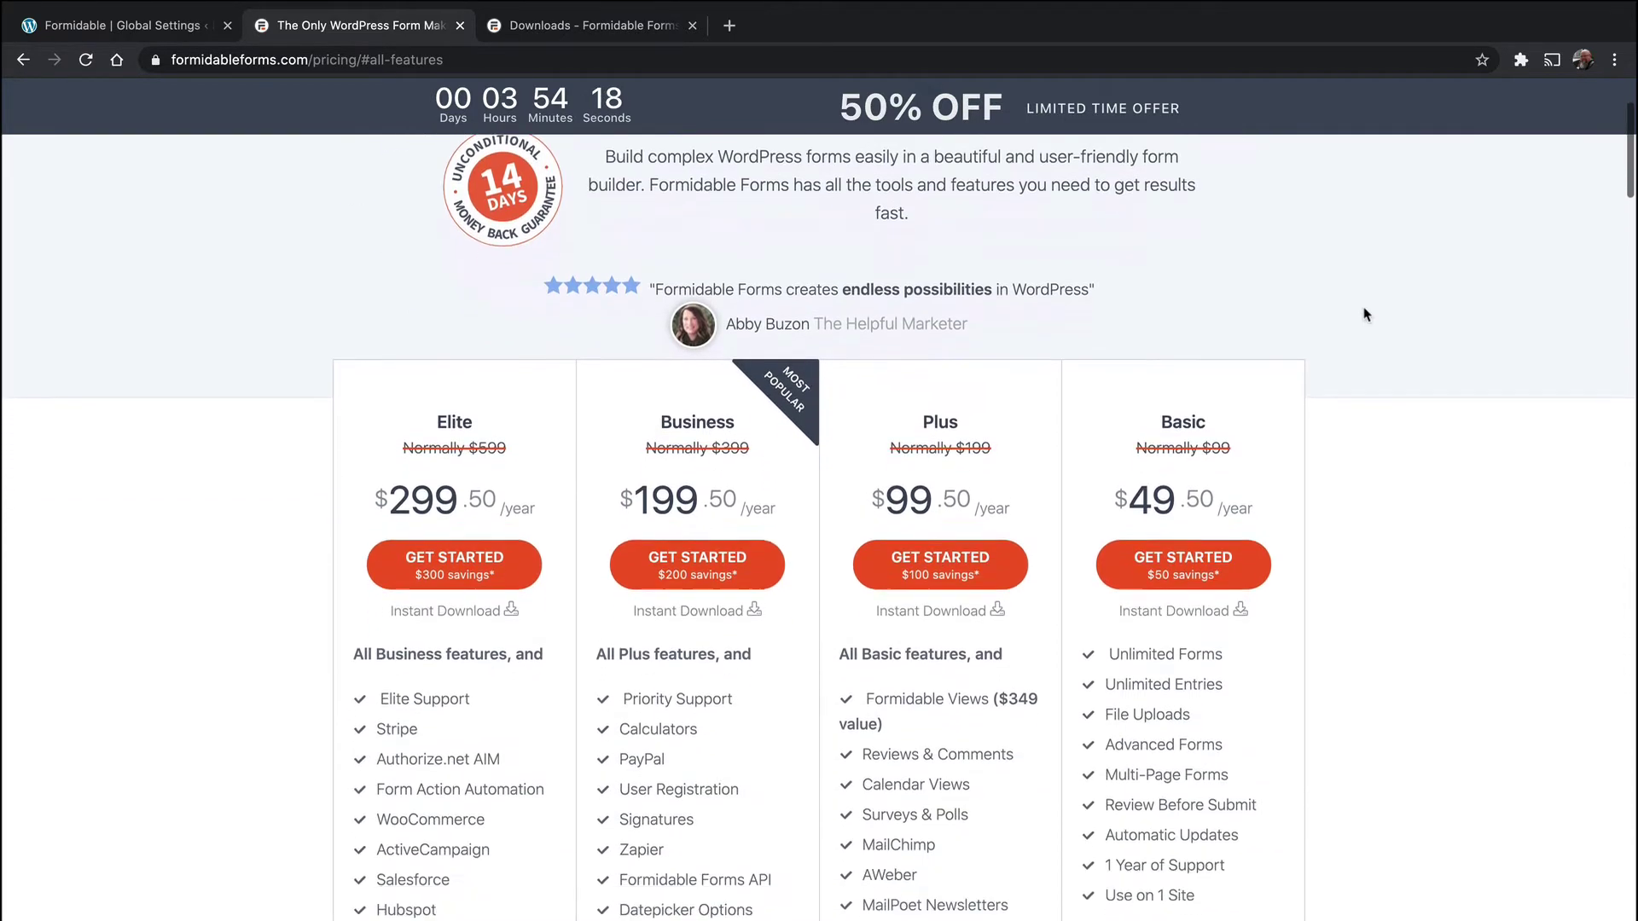
scroll(1366, 315, "down", 1)
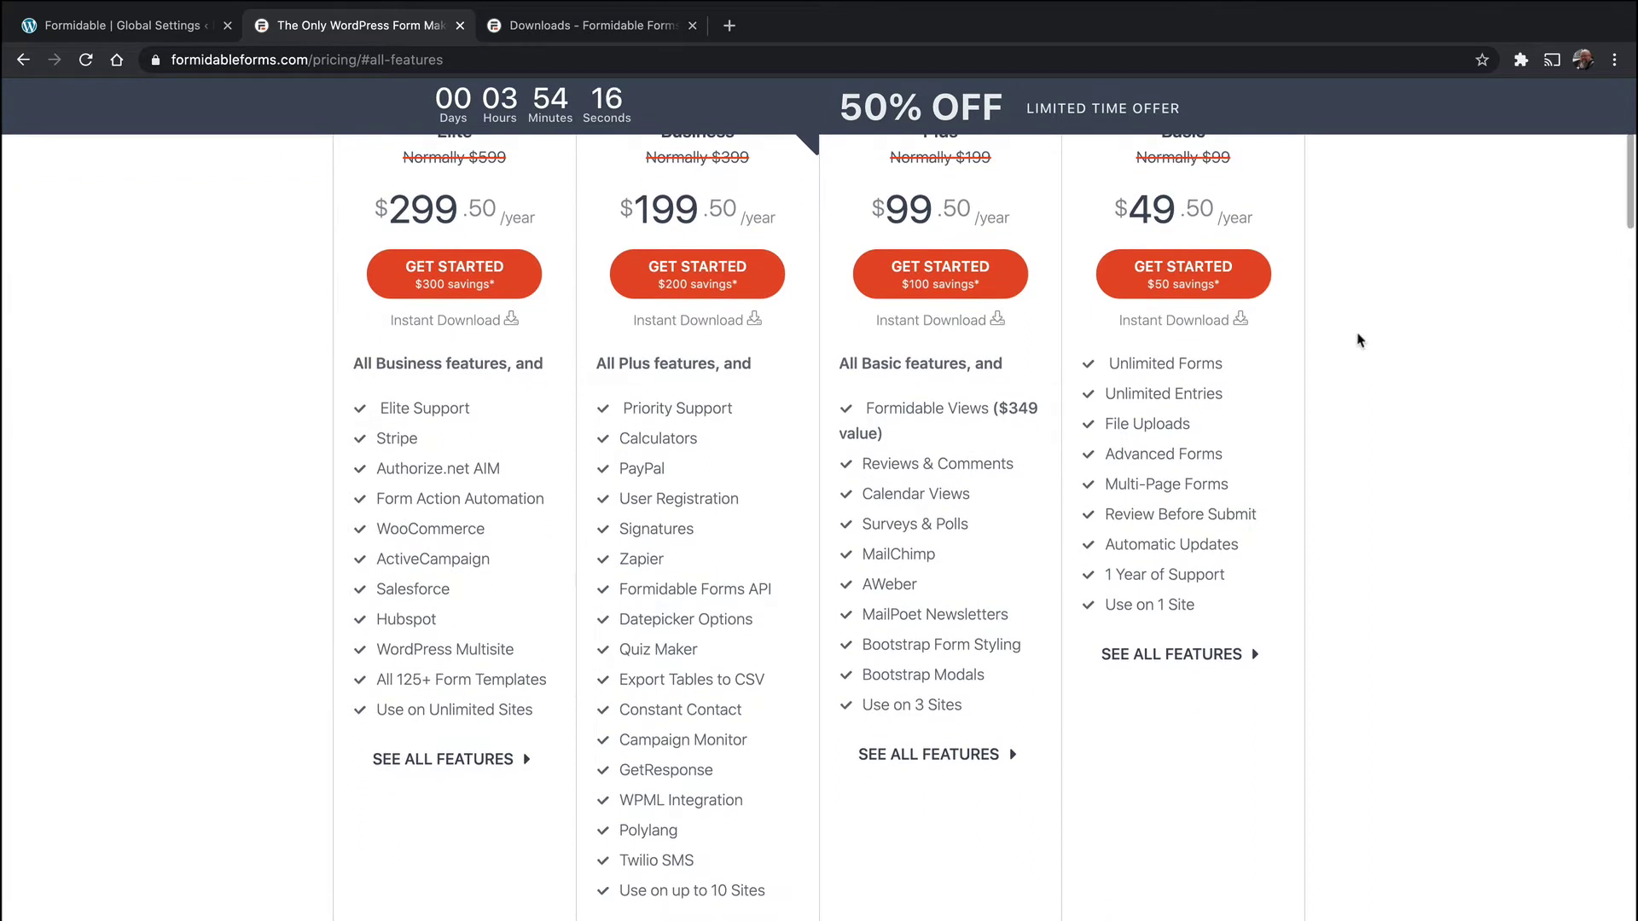
- Jump from a plan card to the full feature comparison table
left_click(468, 761)
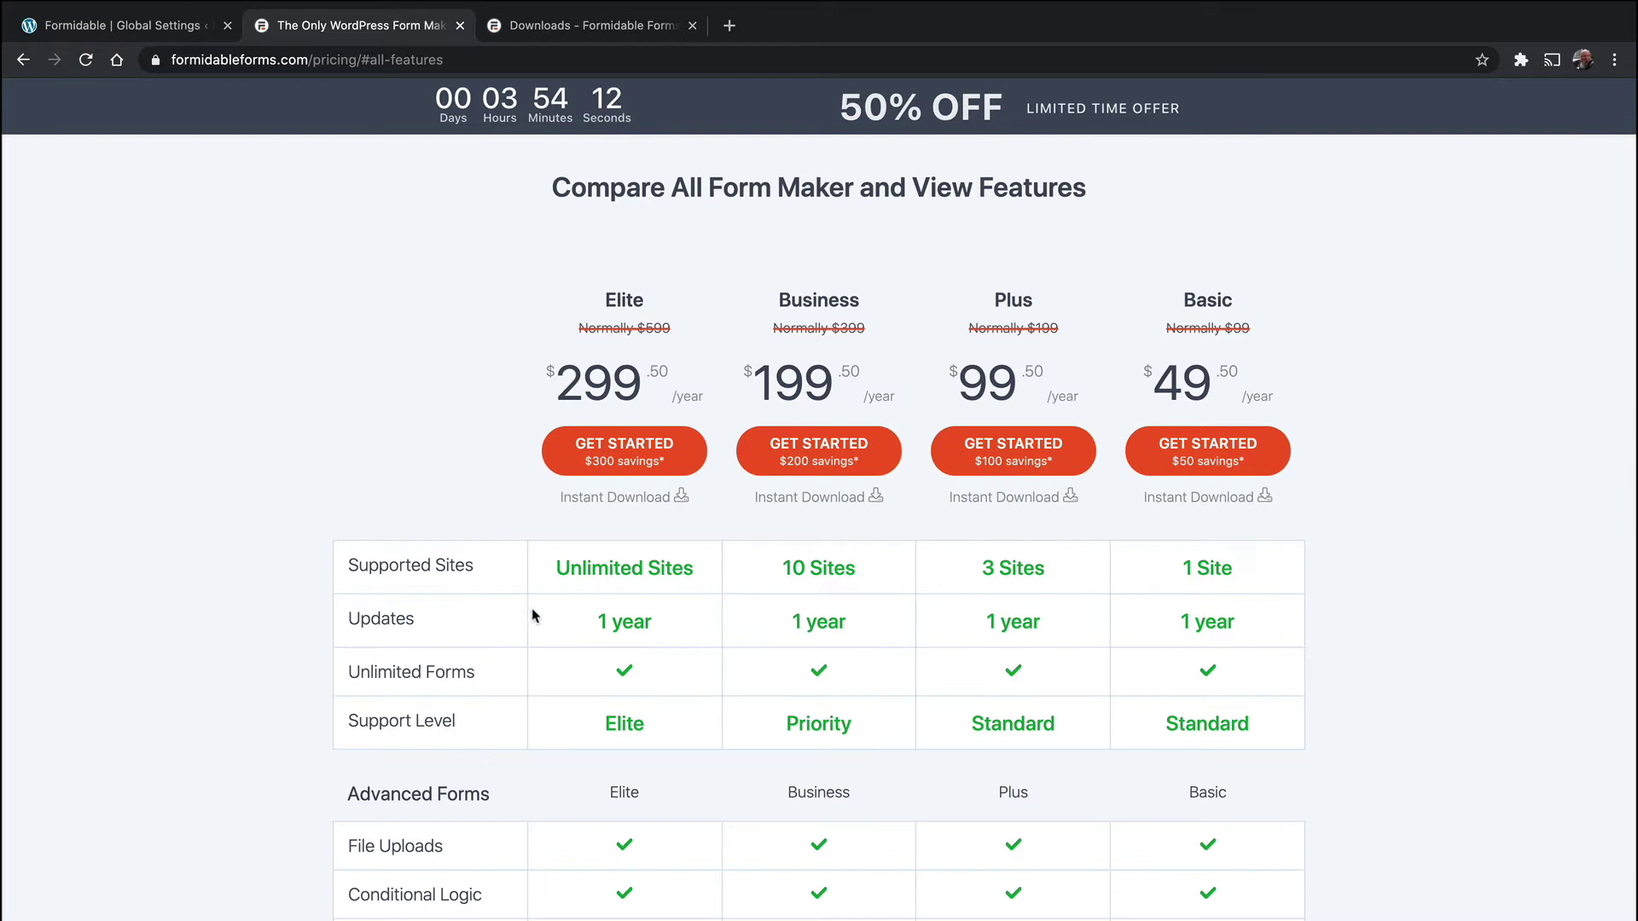
scroll(1441, 701, "down", 5)
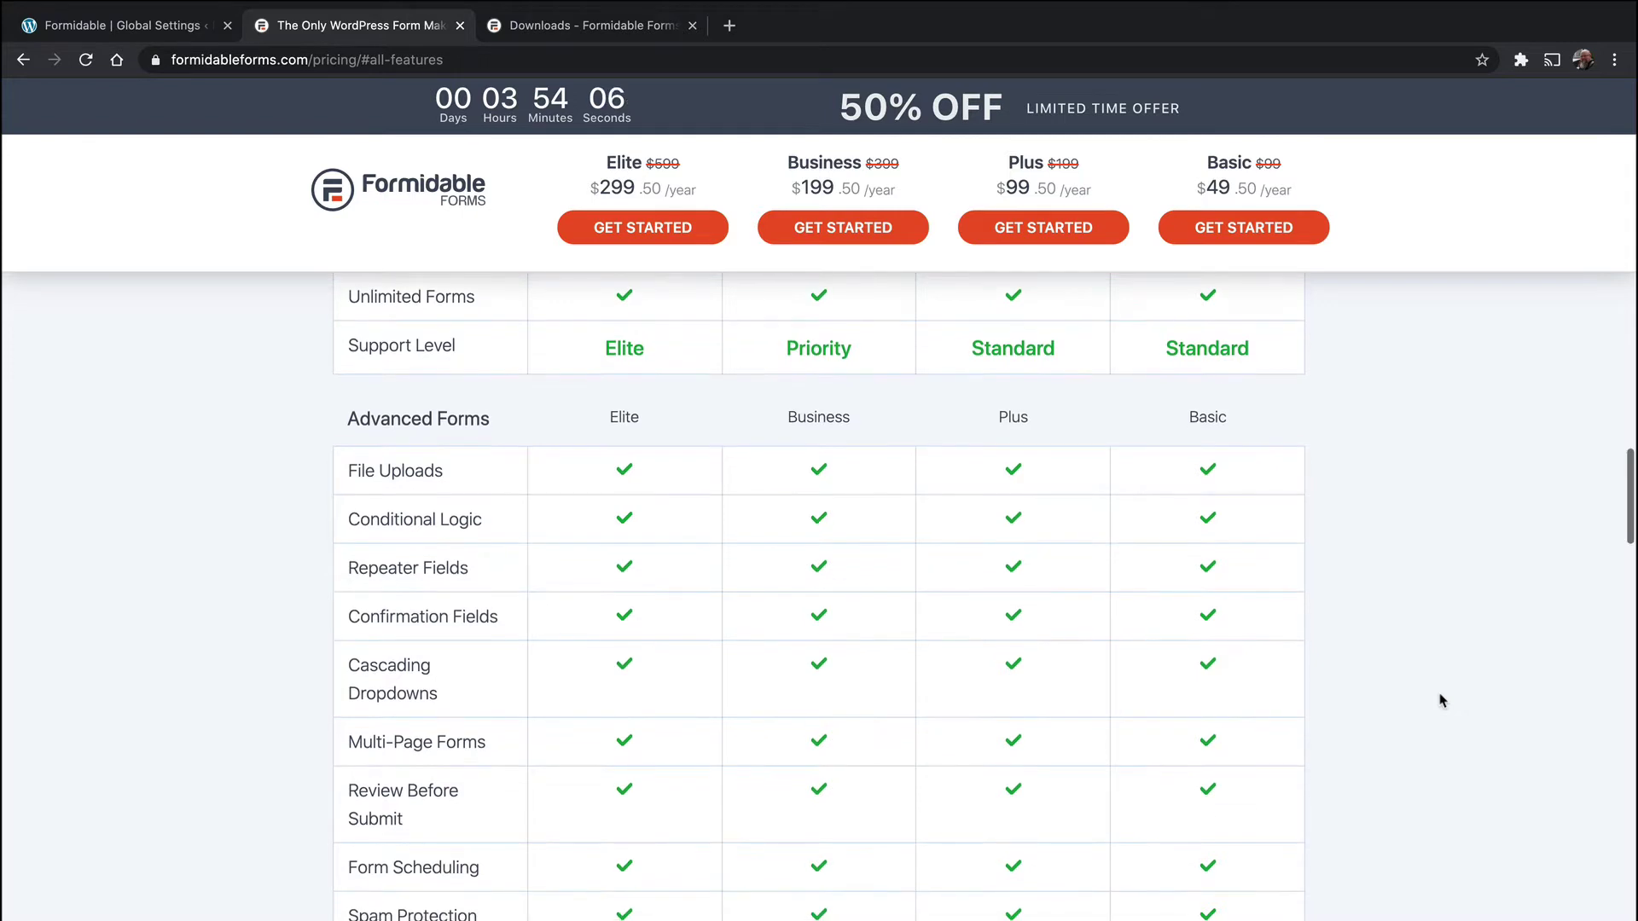
scroll(1440, 701, "up", 3)
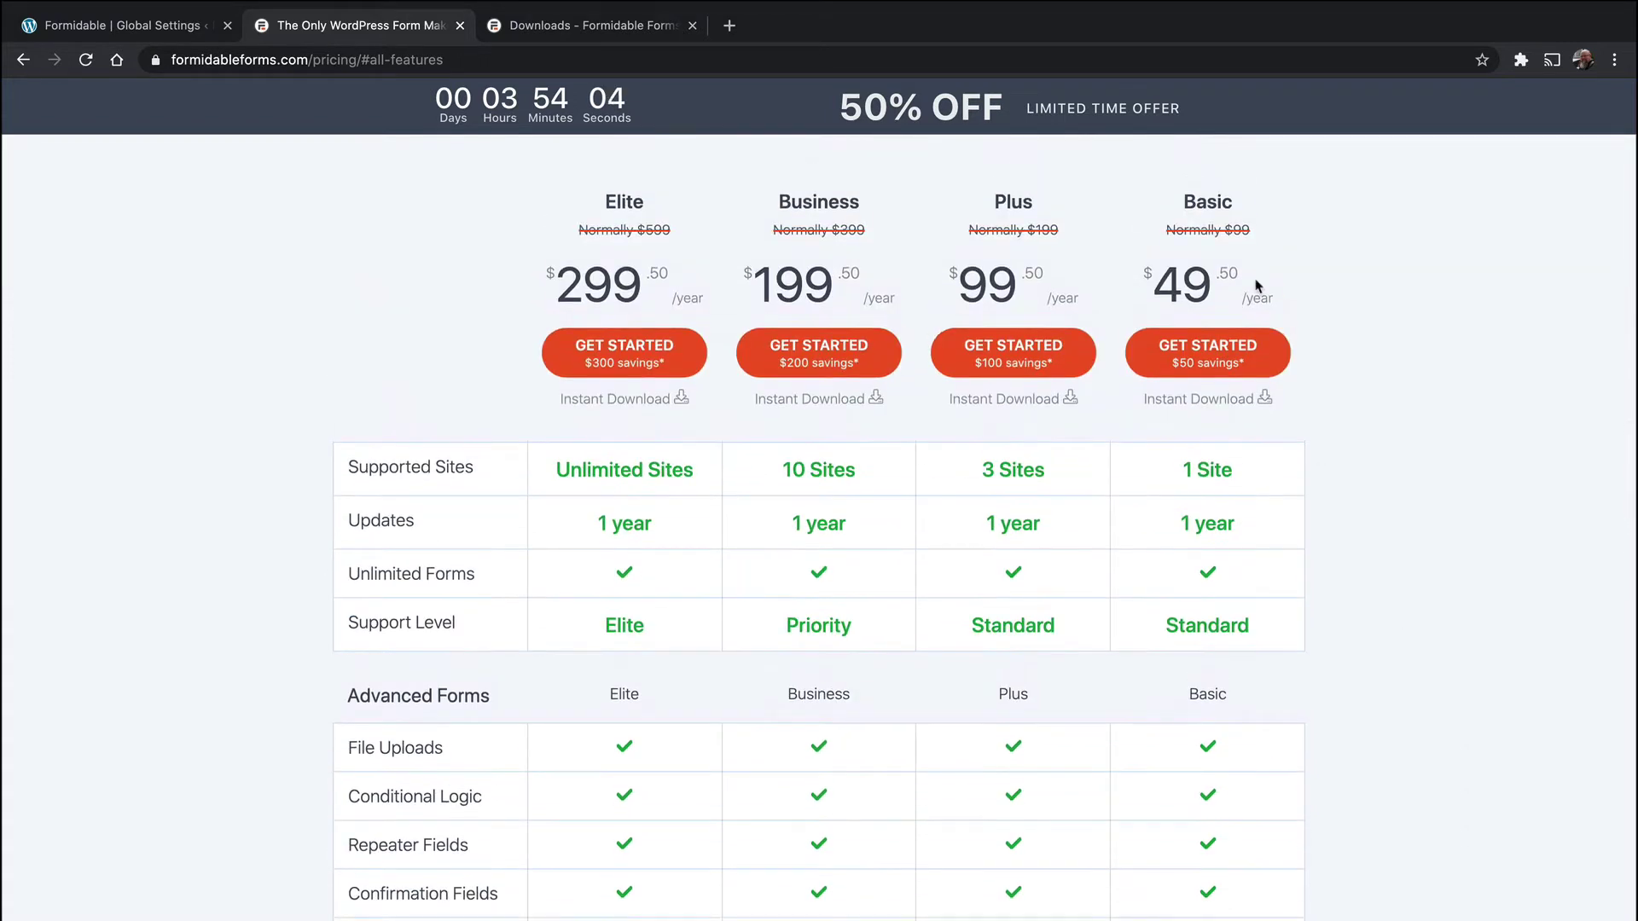
- Highlight the Basic plan heading and scroll through the features ticked for every plan
left_click_drag(1167, 206, 1274, 210)
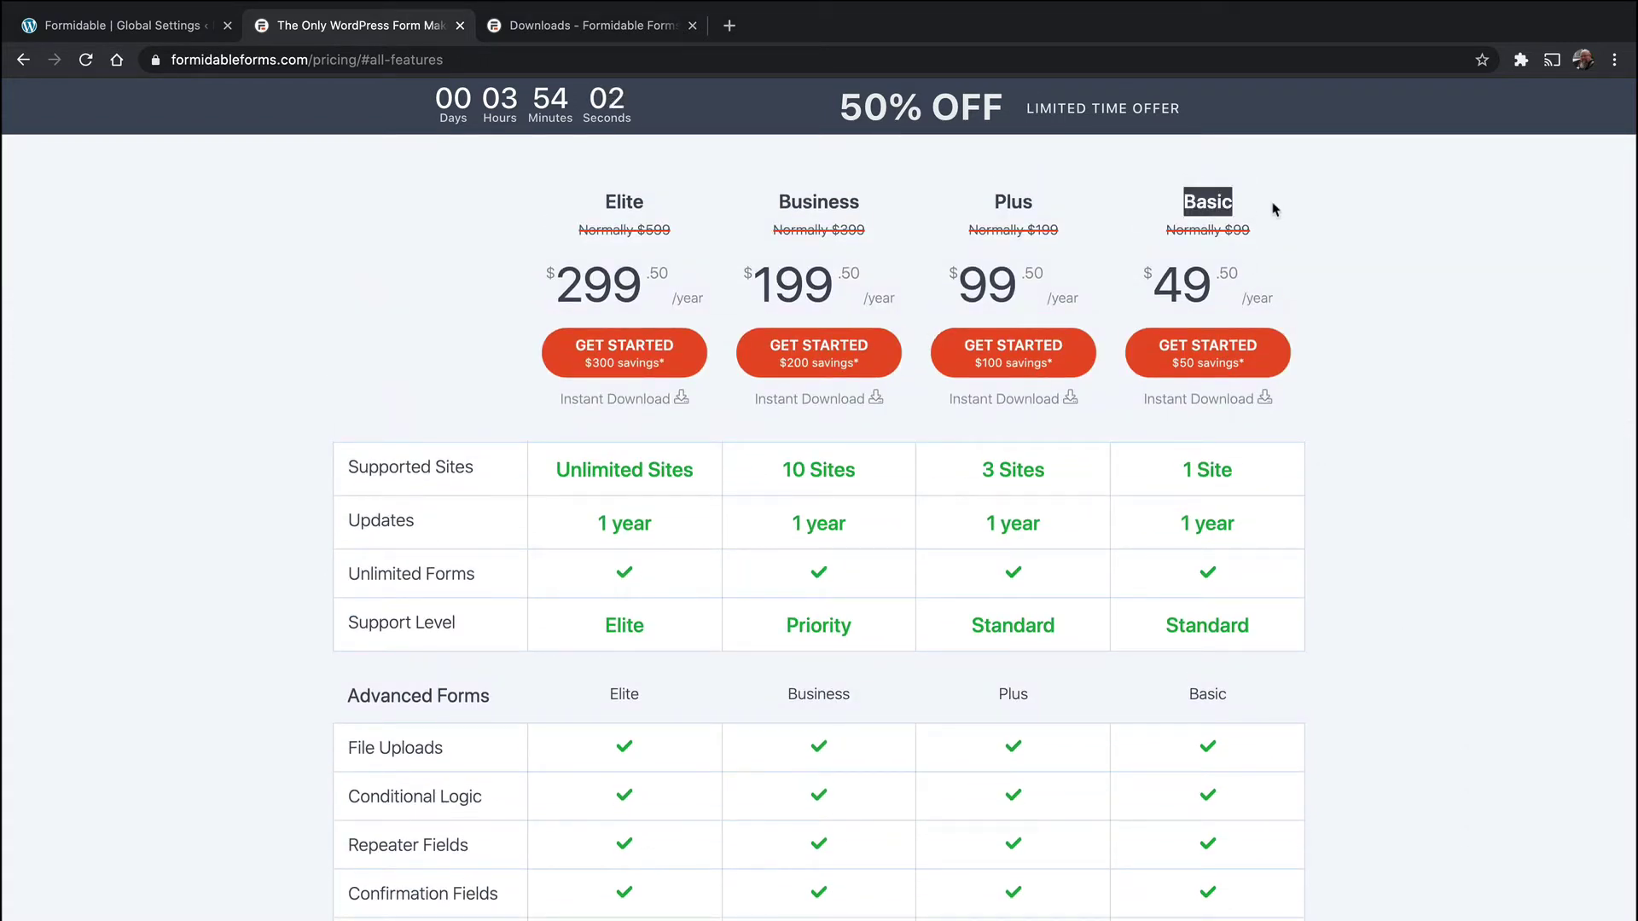
scroll(1441, 578, "down", 5)
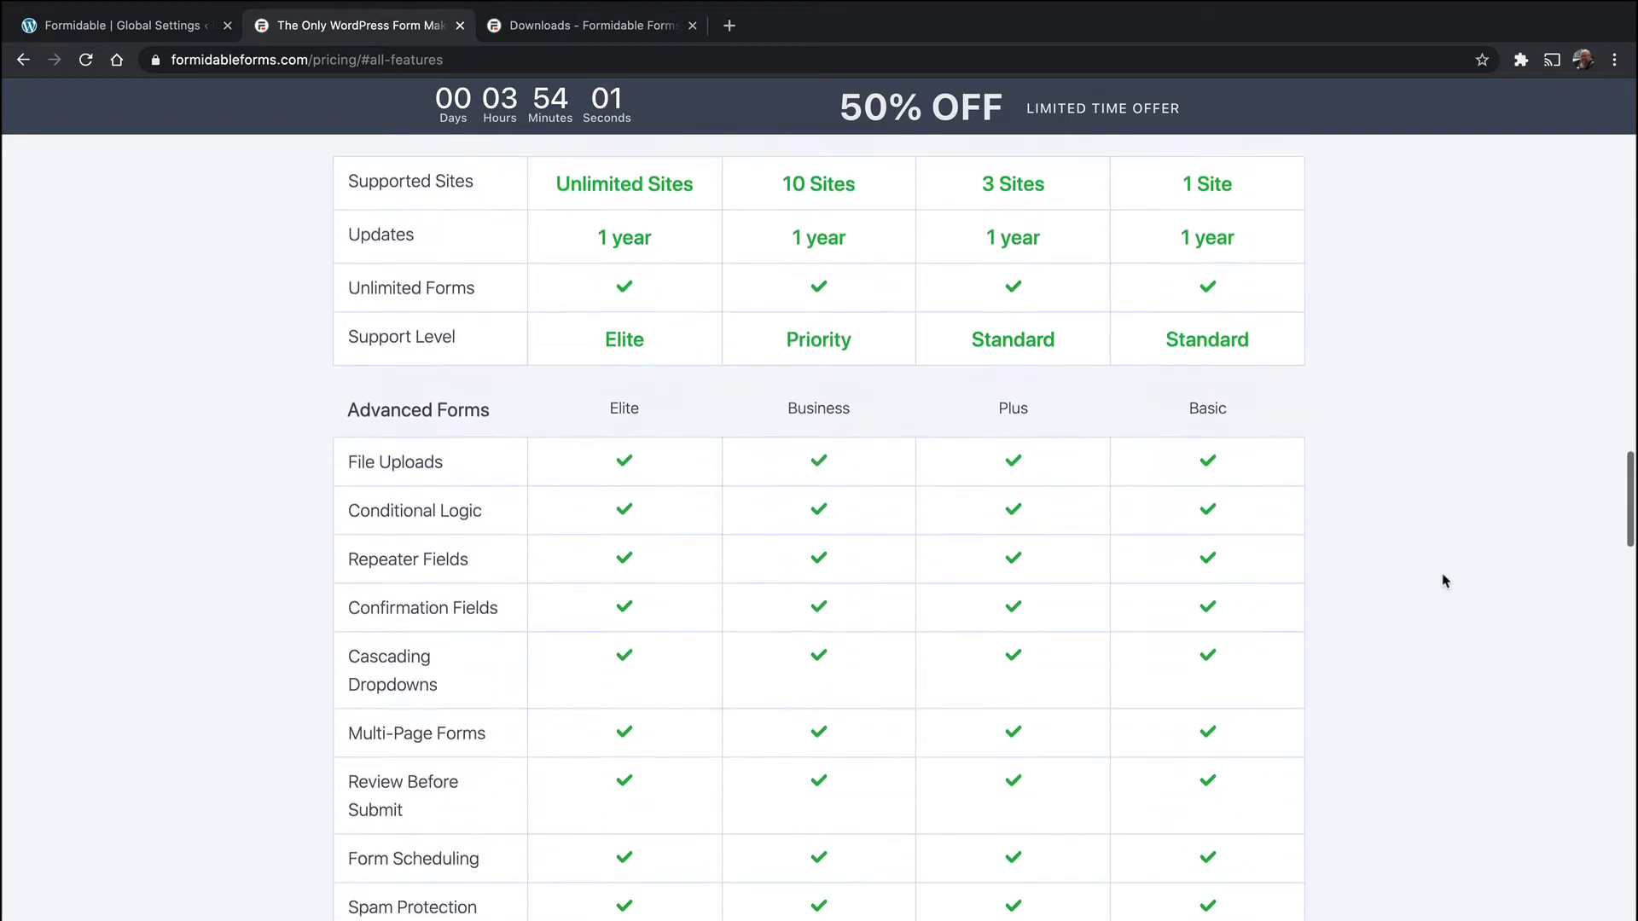
scroll(1444, 581, "up", 1)
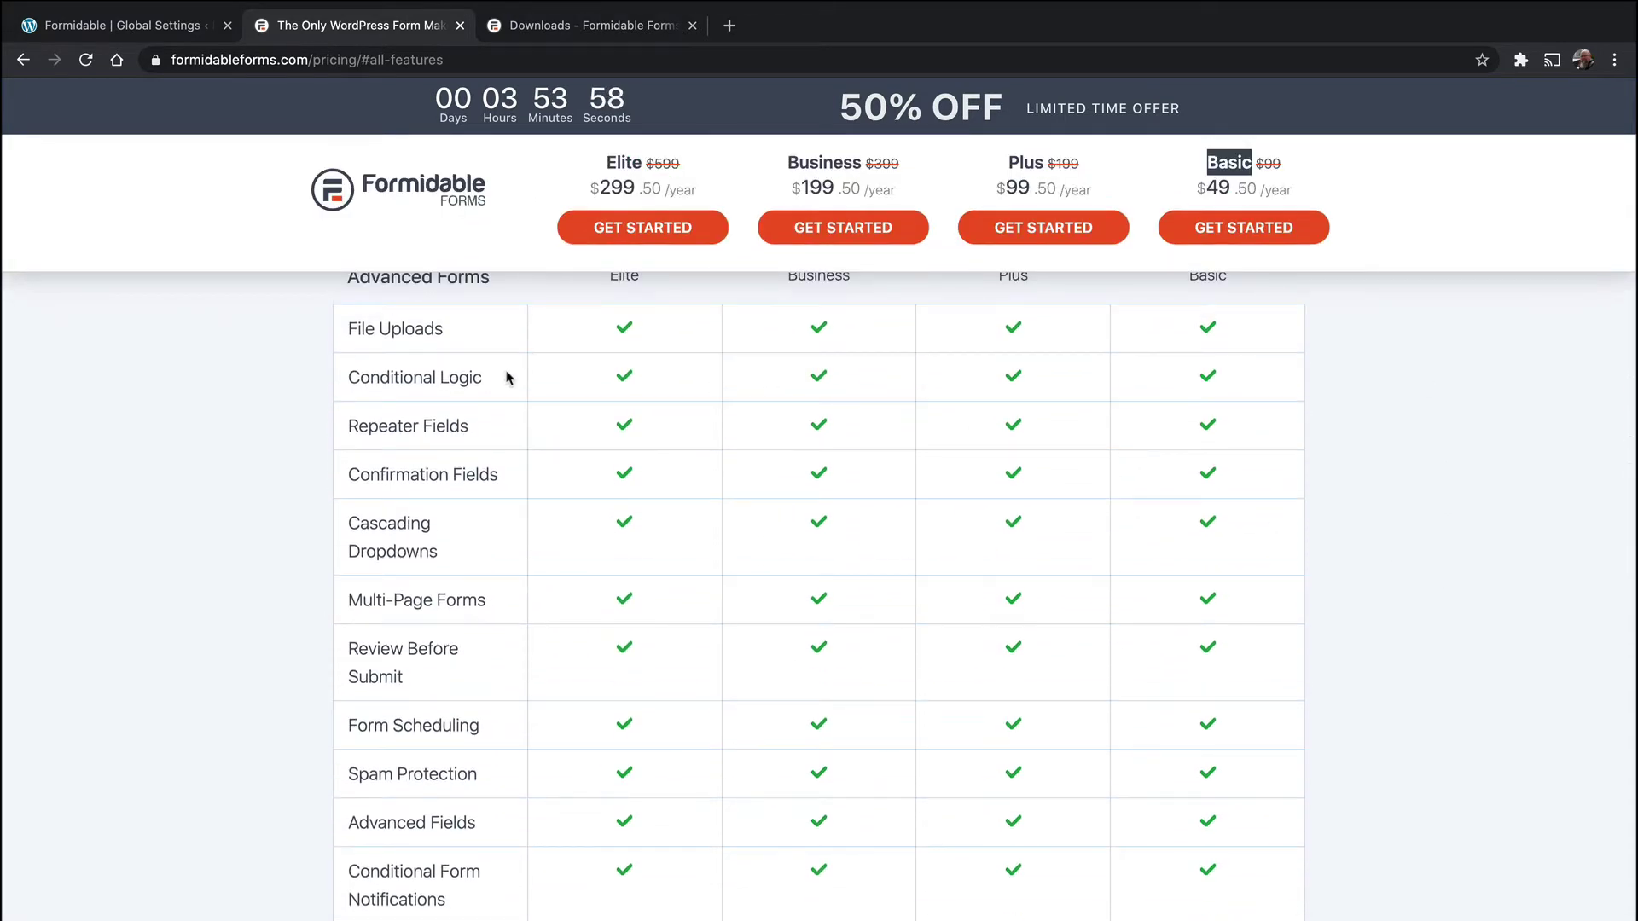
scroll(1348, 613, "up", 4)
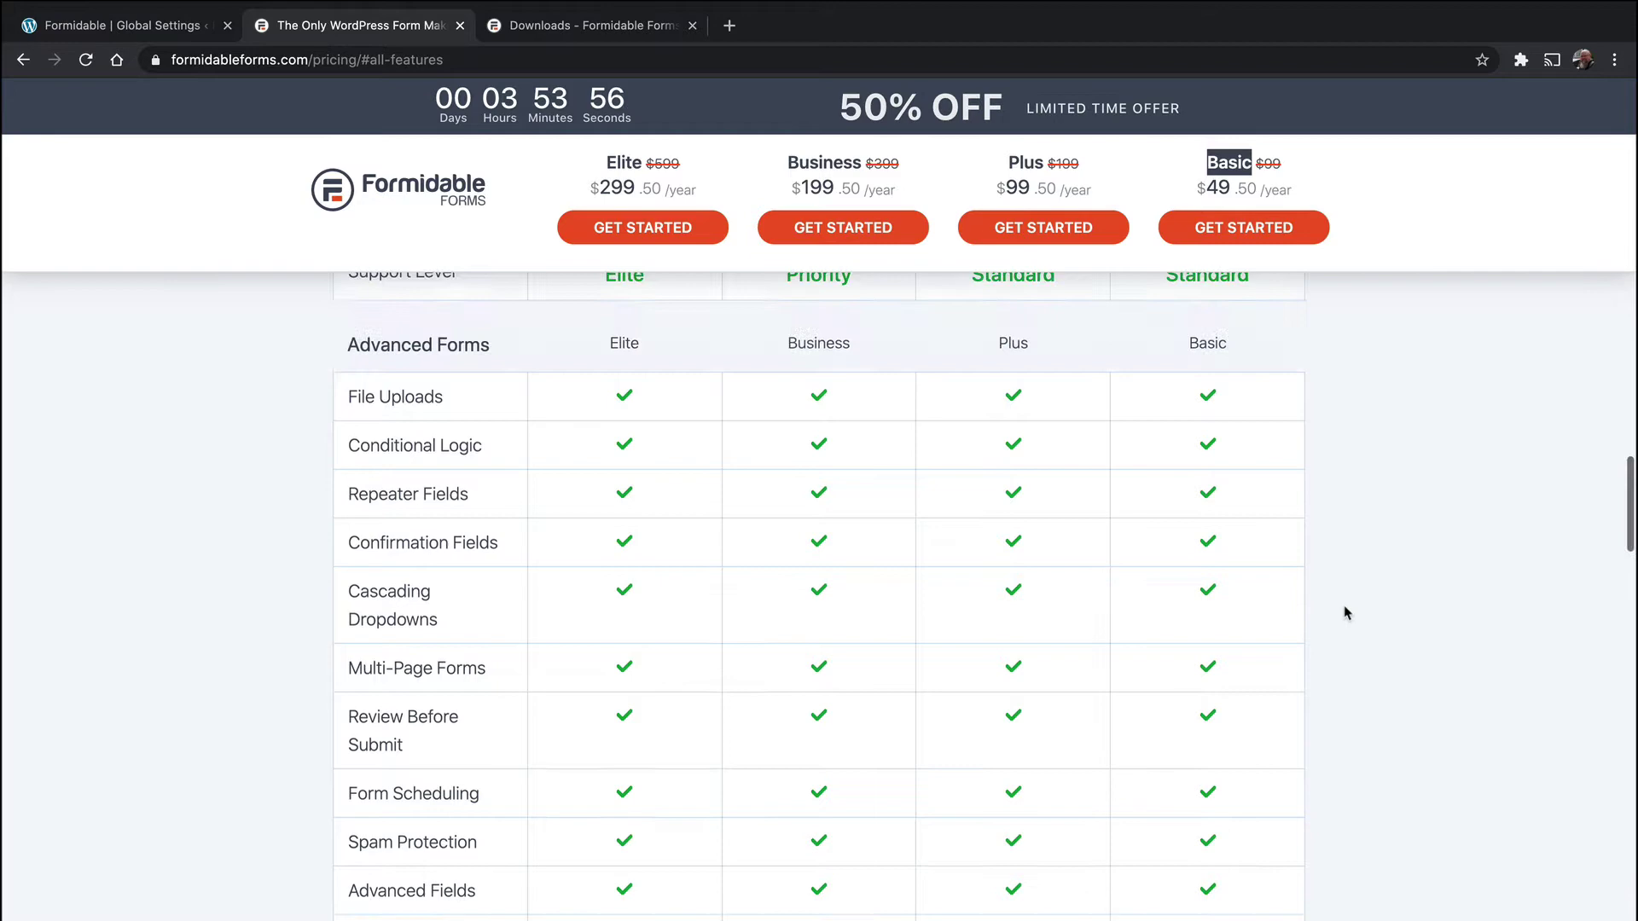
scroll(1348, 613, "up", 1)
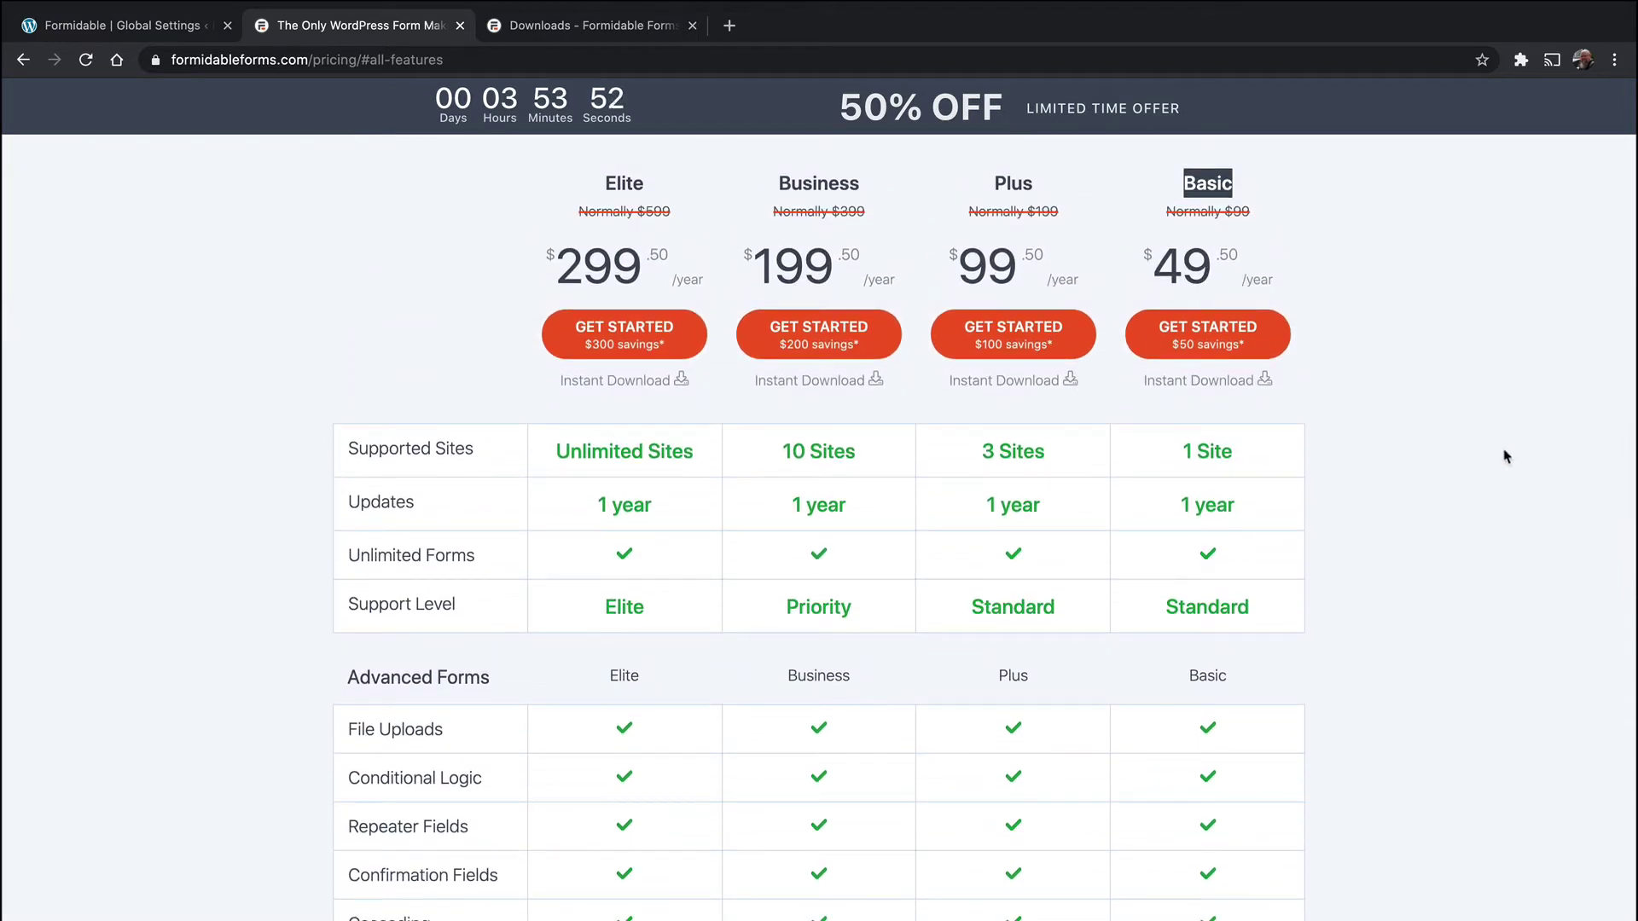
scroll(1506, 456, "down", 4)
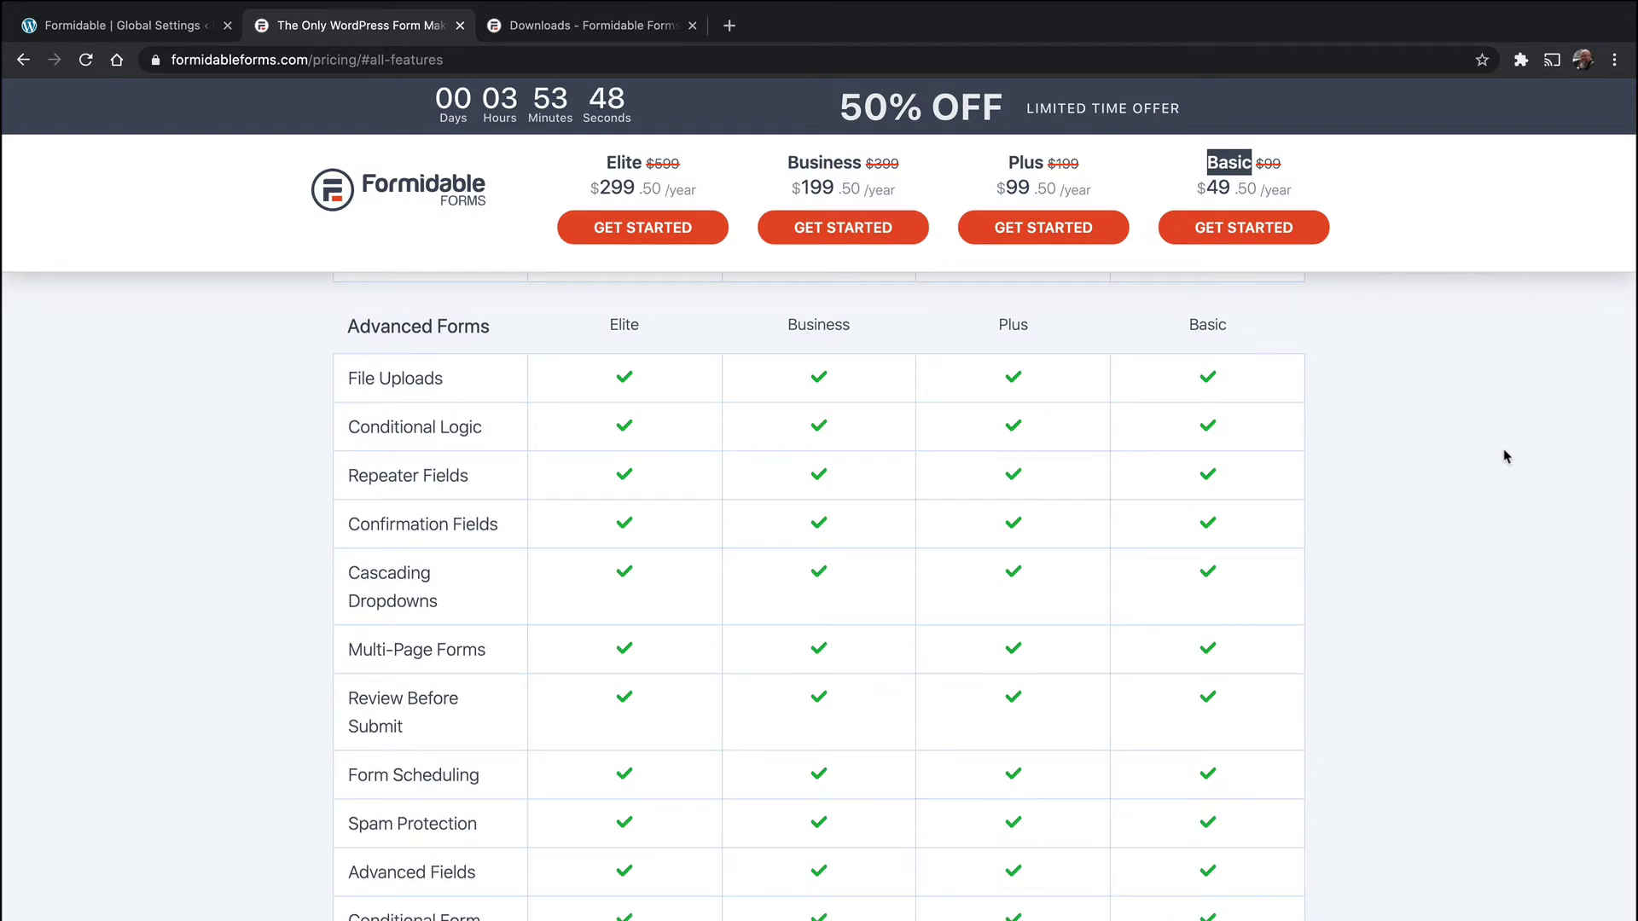
scroll(1505, 454, "down", 2)
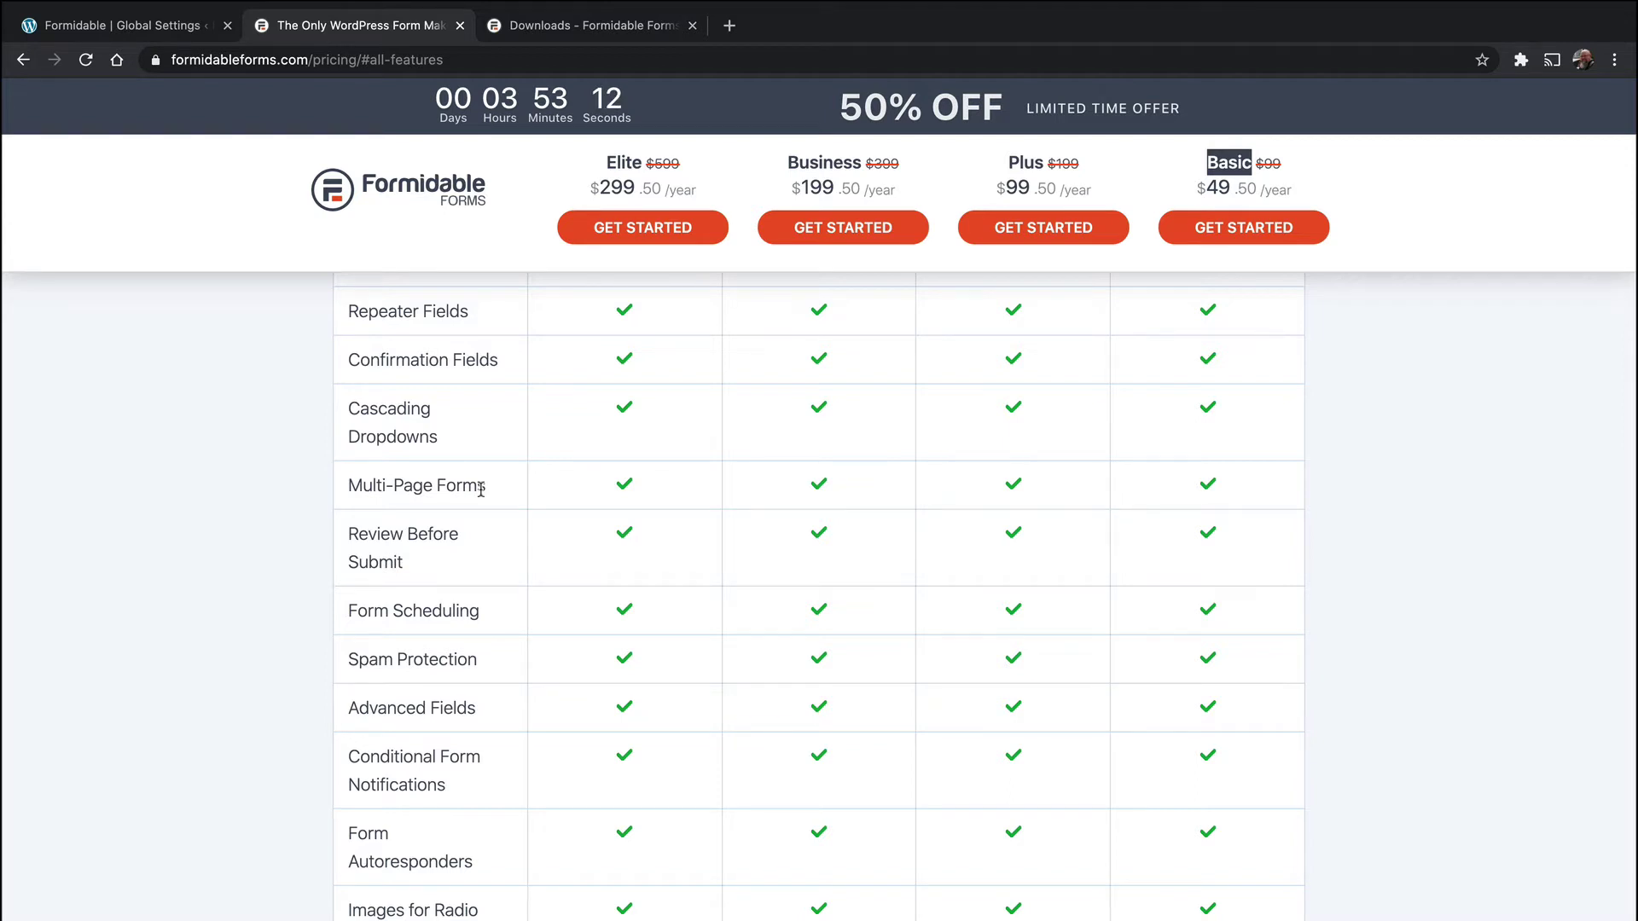
scroll(481, 491, "down", 5)
scroll(481, 495, "down", 2)
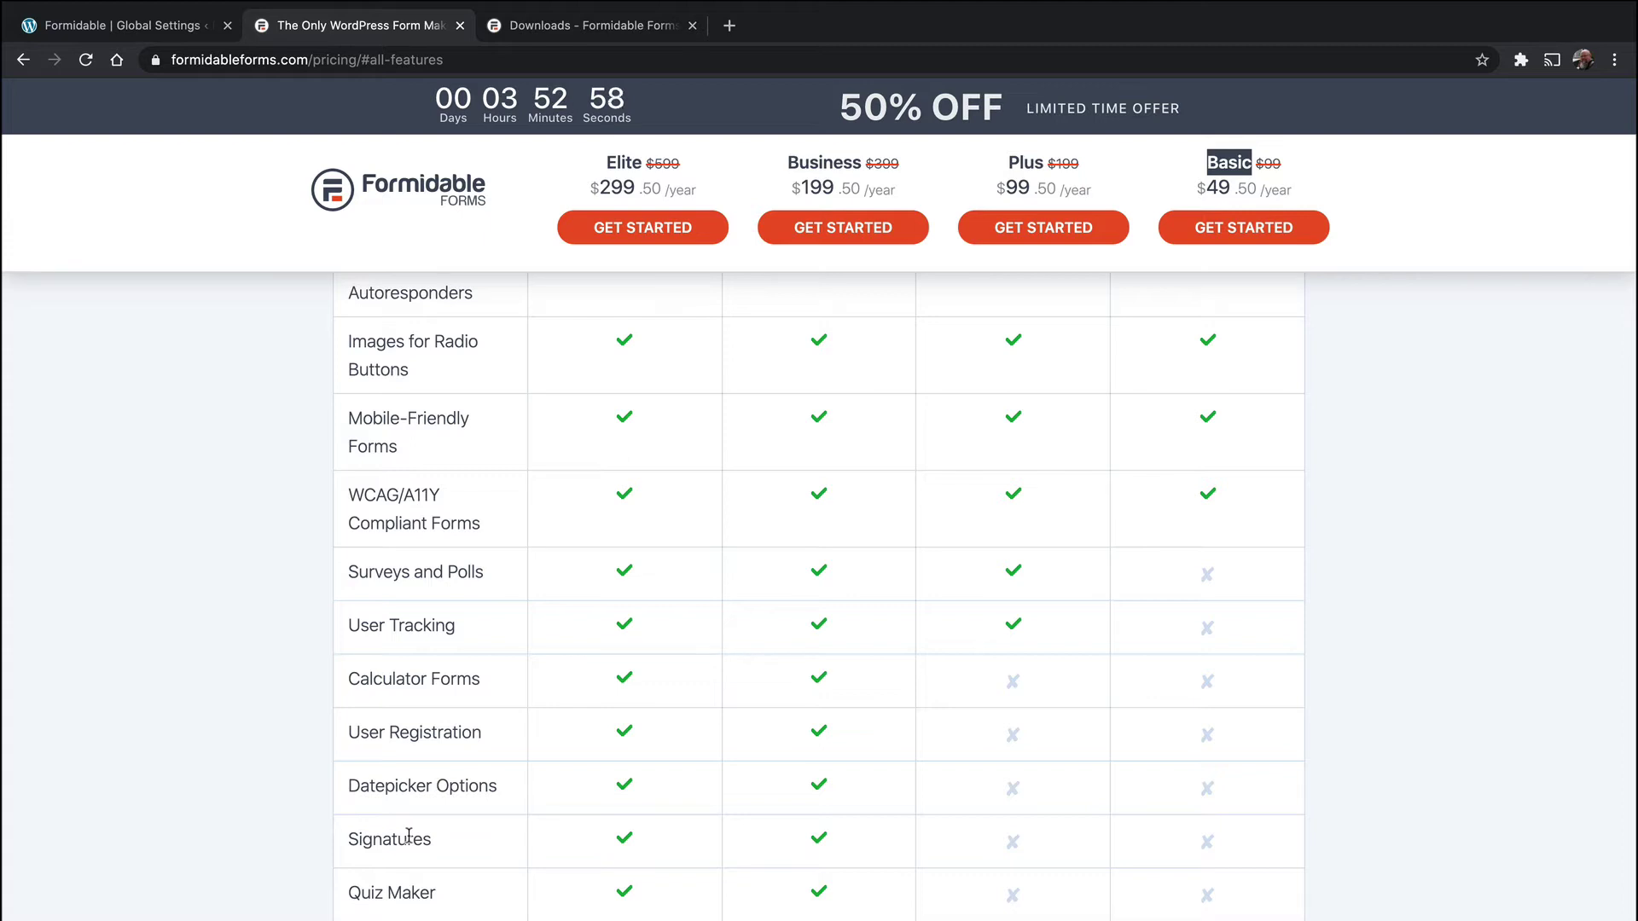
scroll(970, 786, "down", 3)
scroll(970, 786, "down", 6)
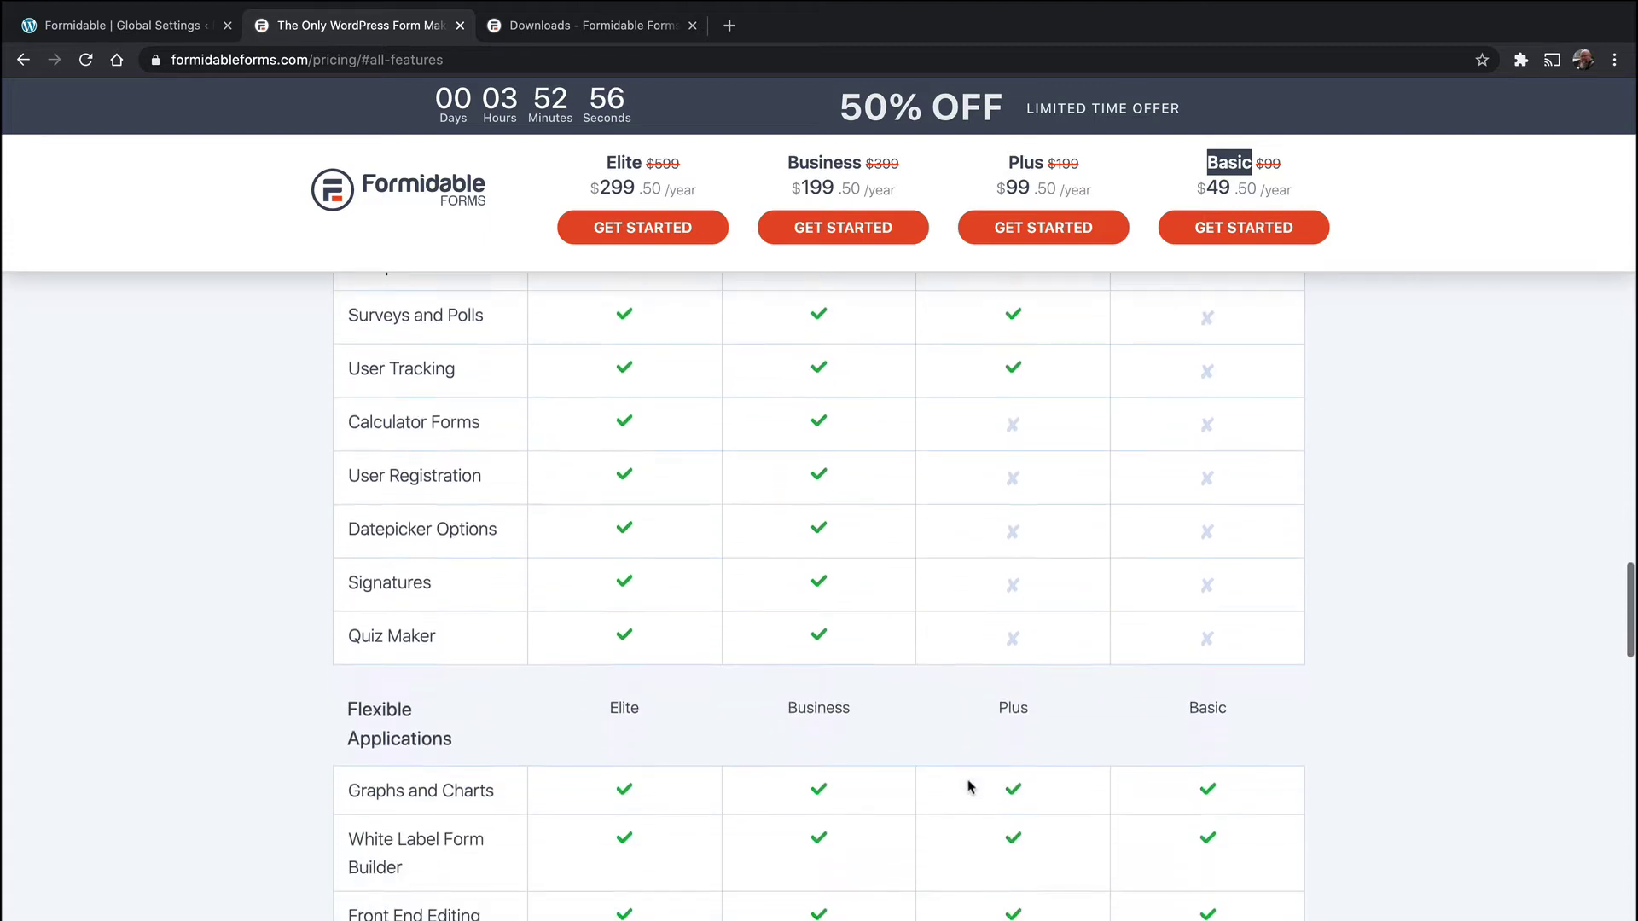
scroll(970, 786, "down", 1)
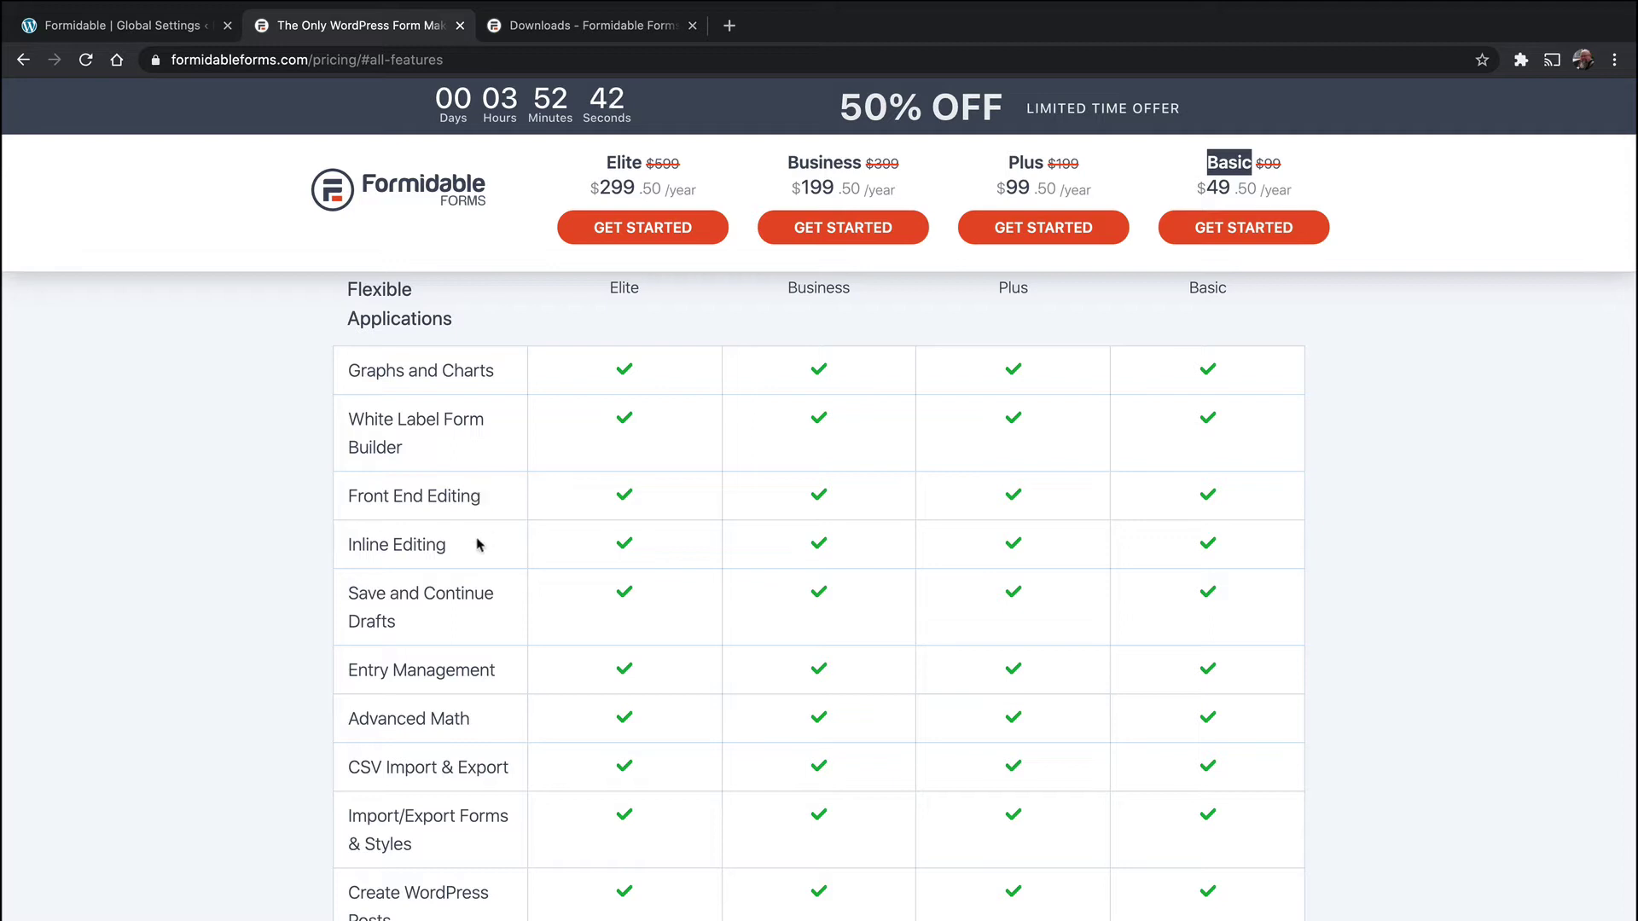
scroll(453, 541, "down", 3)
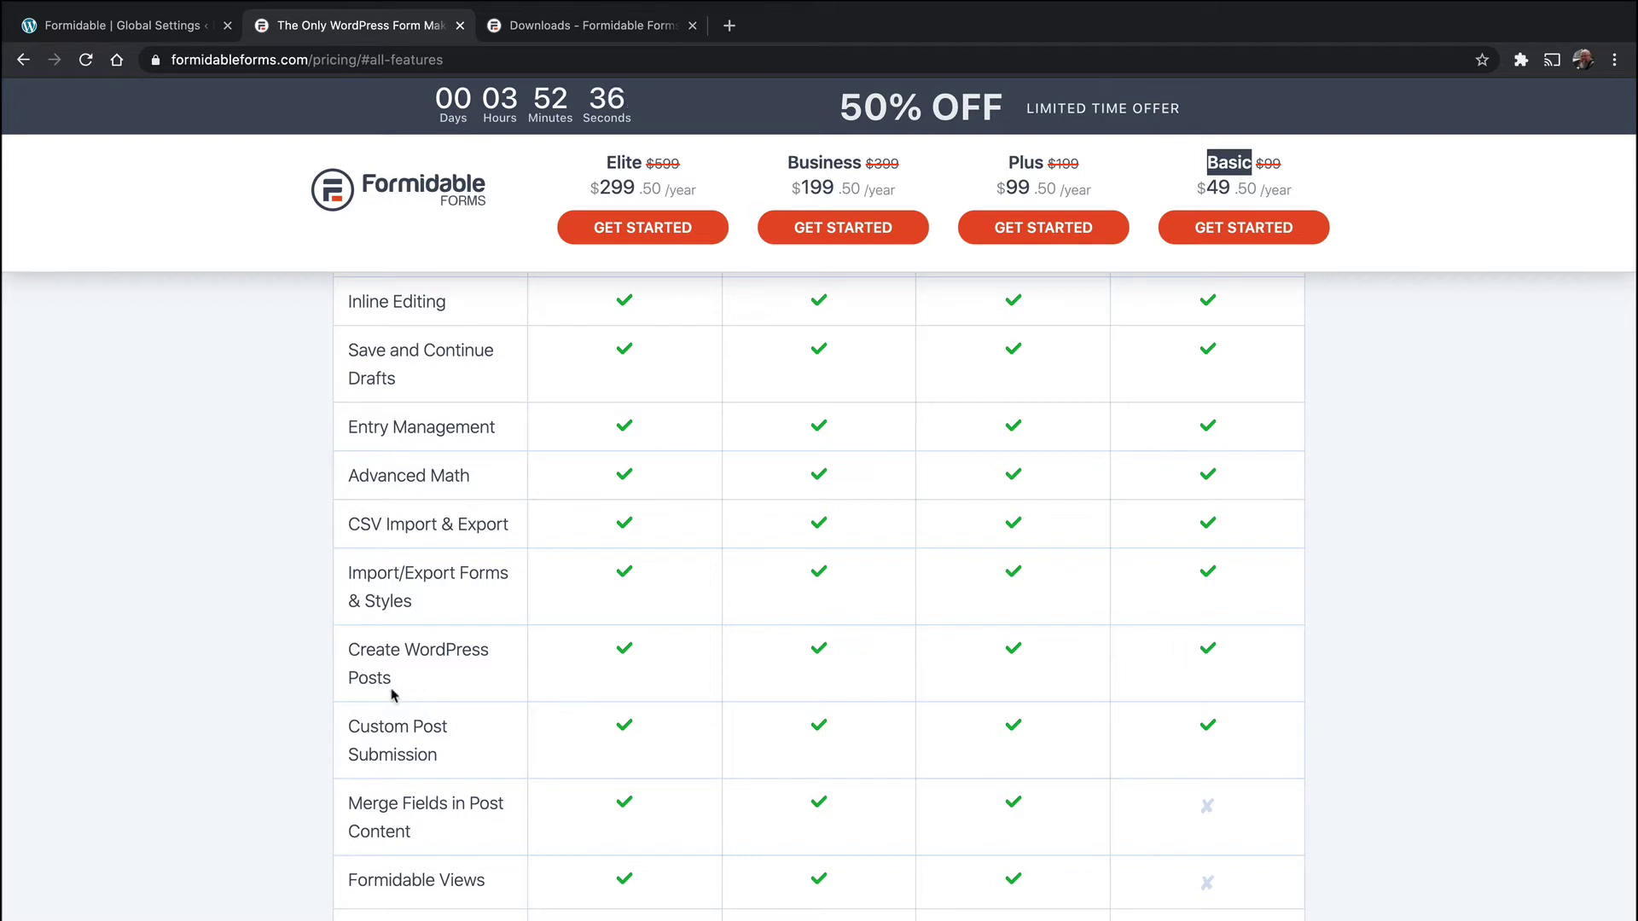
left_click_drag(398, 682, 344, 653)
left_click(404, 655)
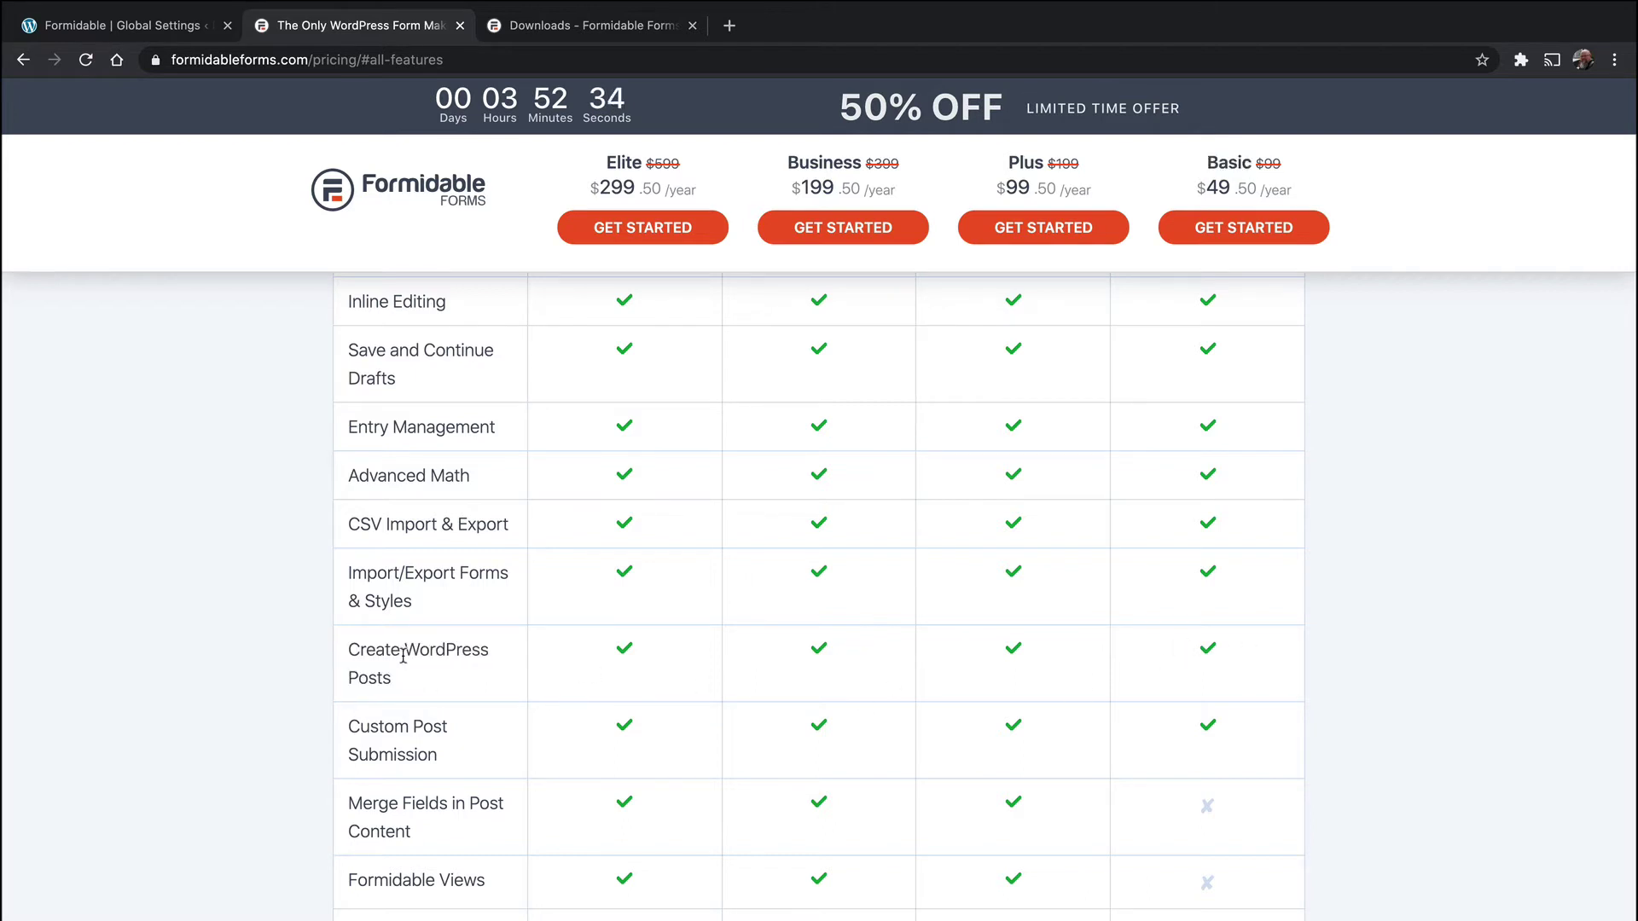
scroll(499, 646, "down", 5)
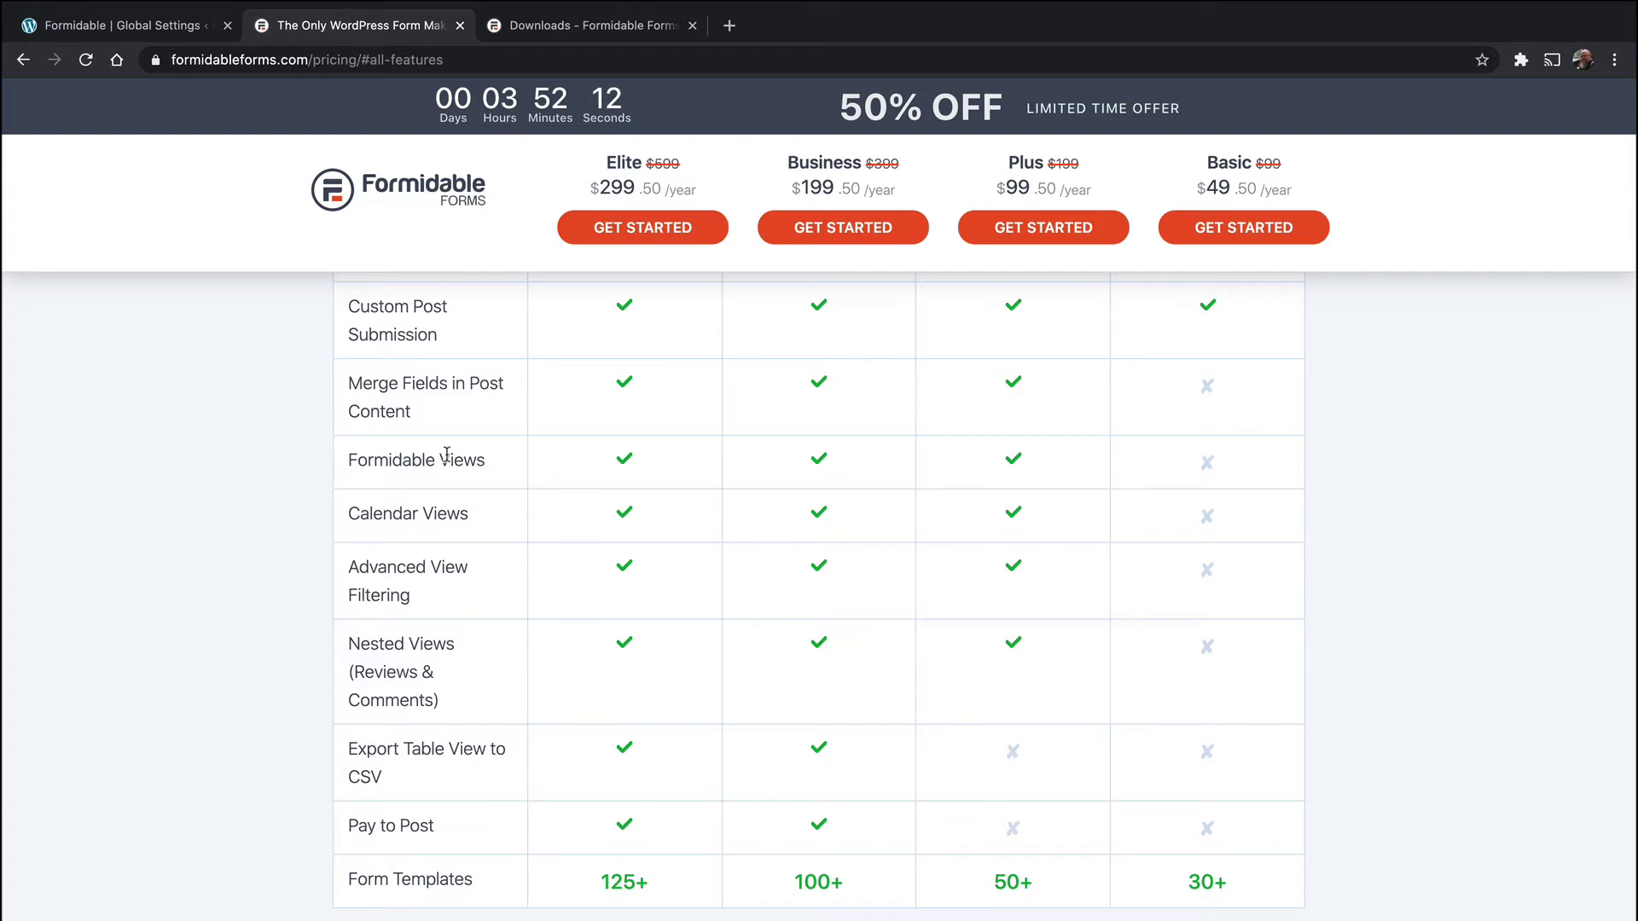
scroll(447, 456, "down", 4)
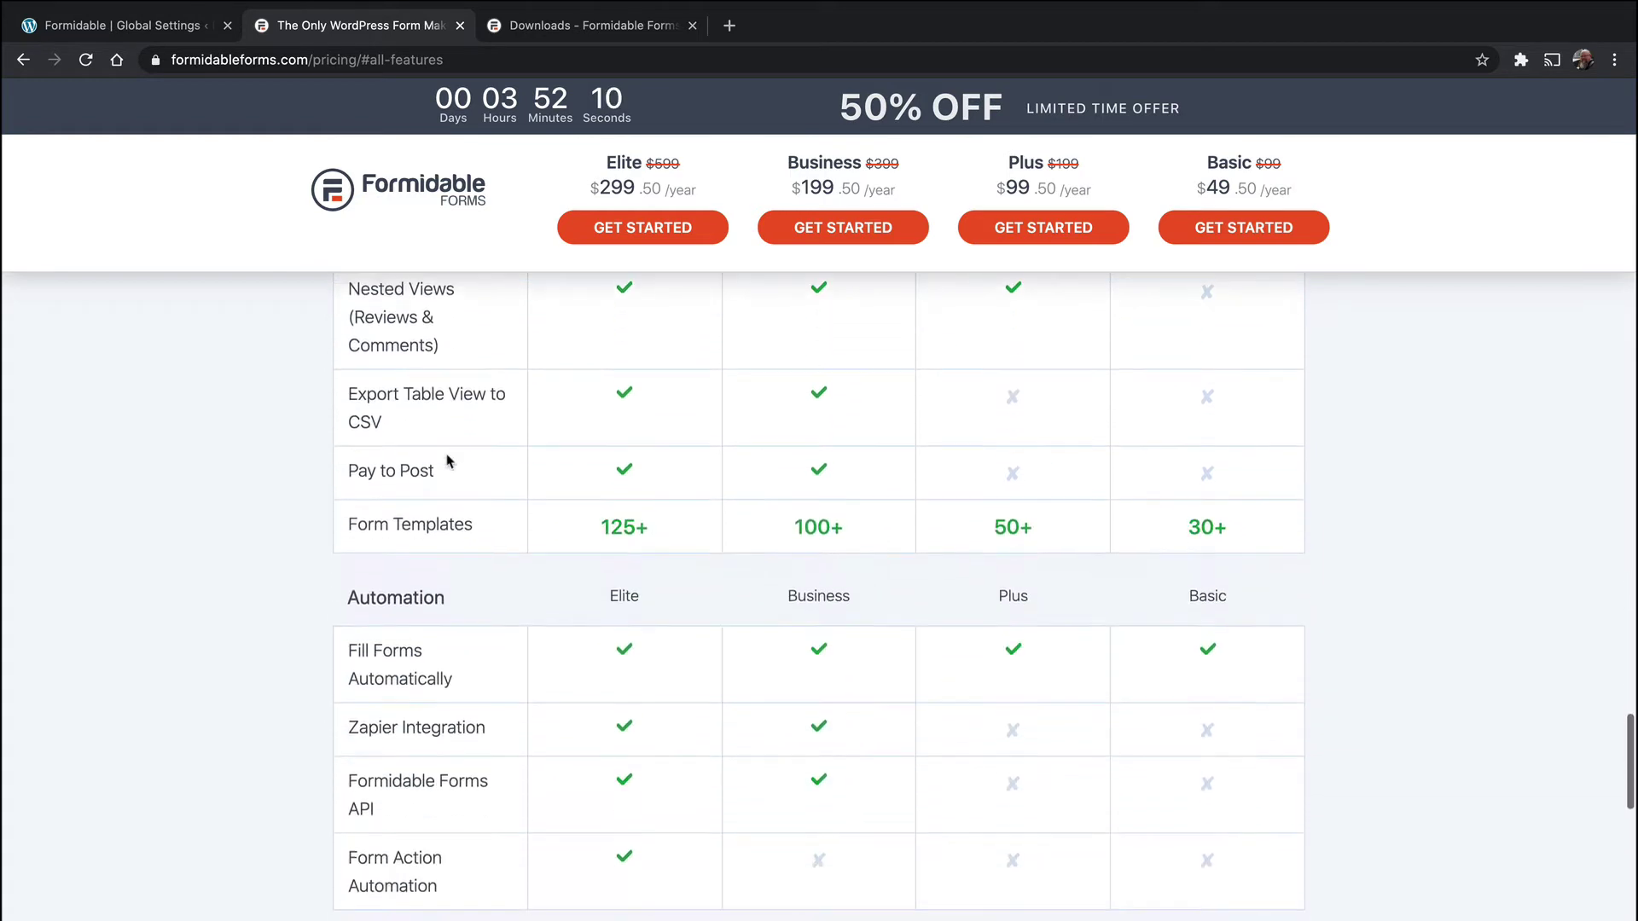
scroll(450, 462, "down", 1)
scroll(705, 473, "down", 1)
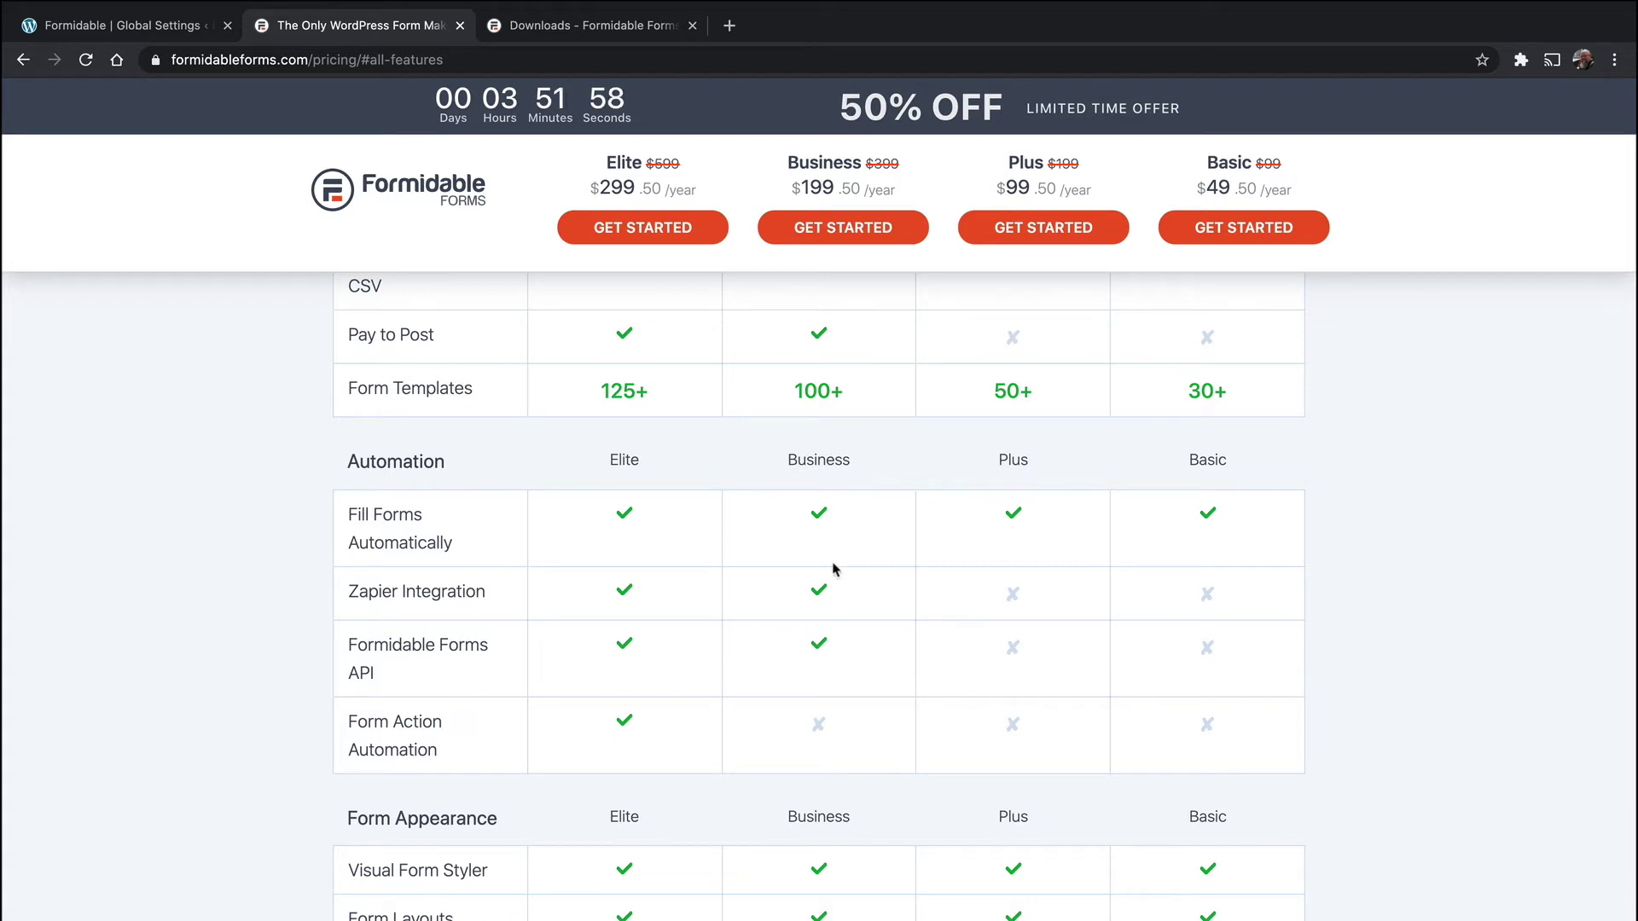
scroll(806, 516, "down", 5)
scroll(804, 516, "down", 1)
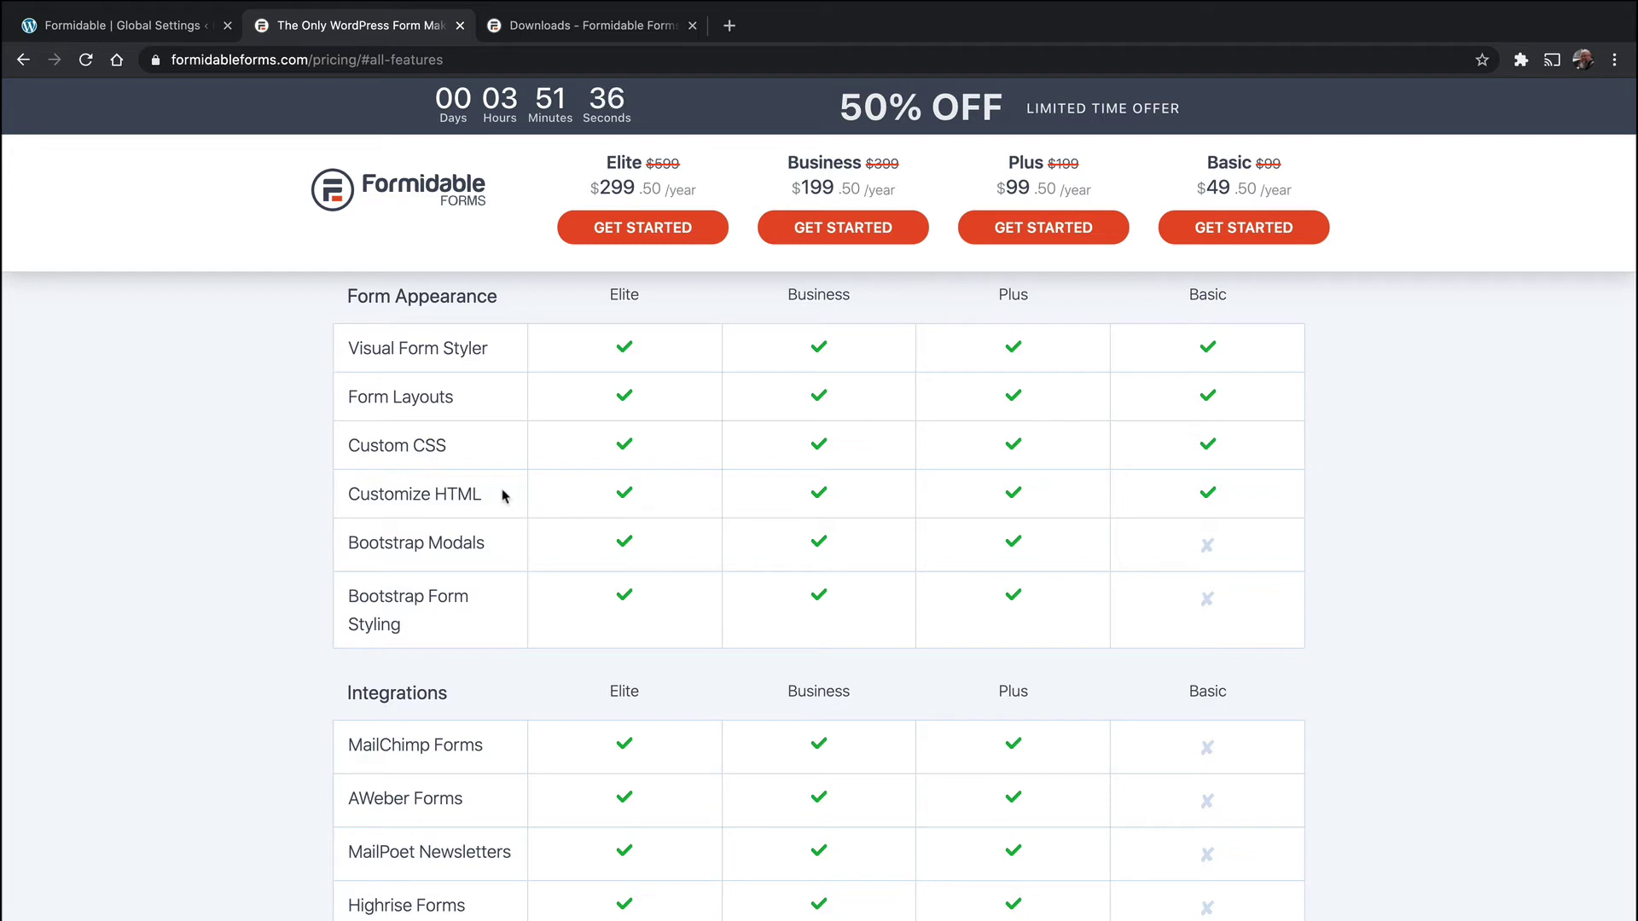
scroll(503, 495, "down", 3)
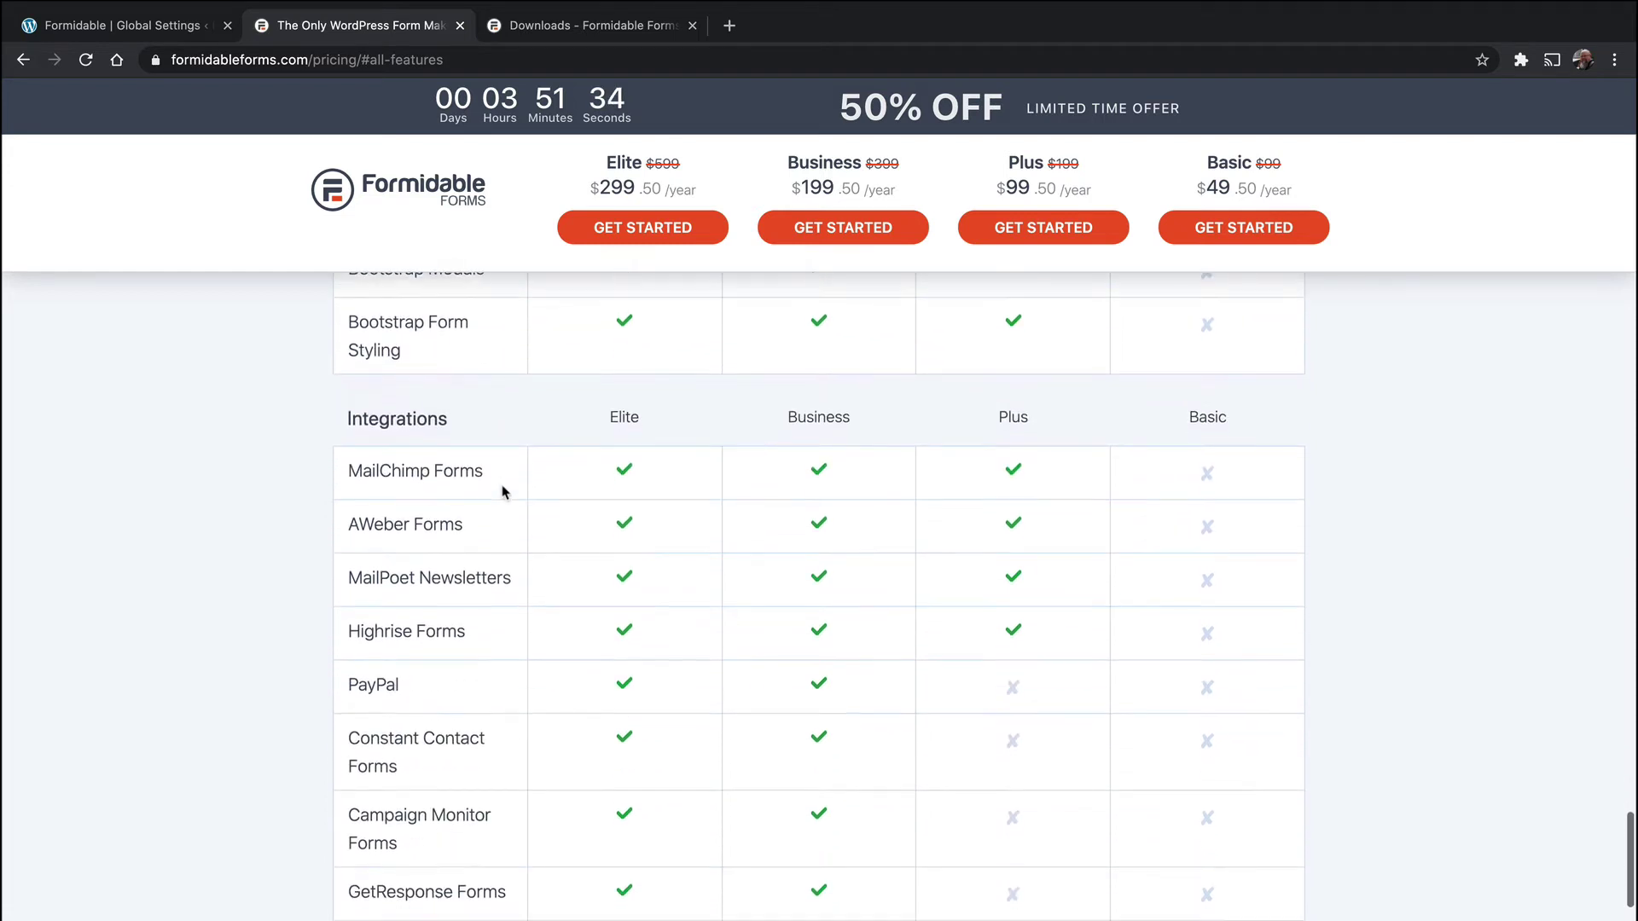
scroll(504, 492, "down", 1)
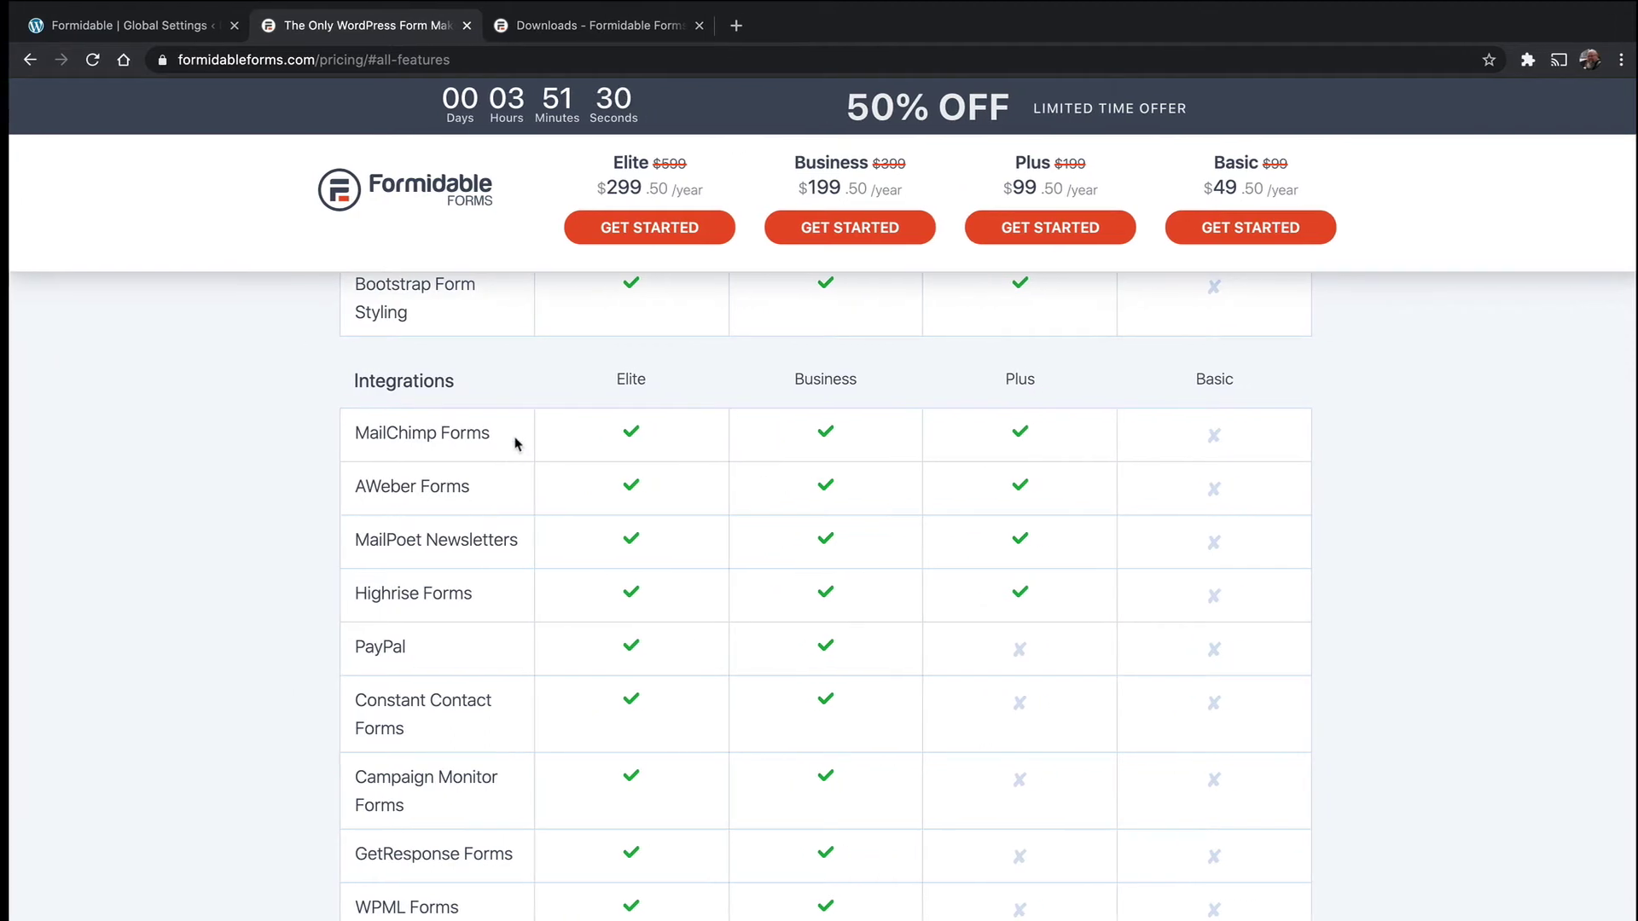
scroll(461, 730, "down", 1)
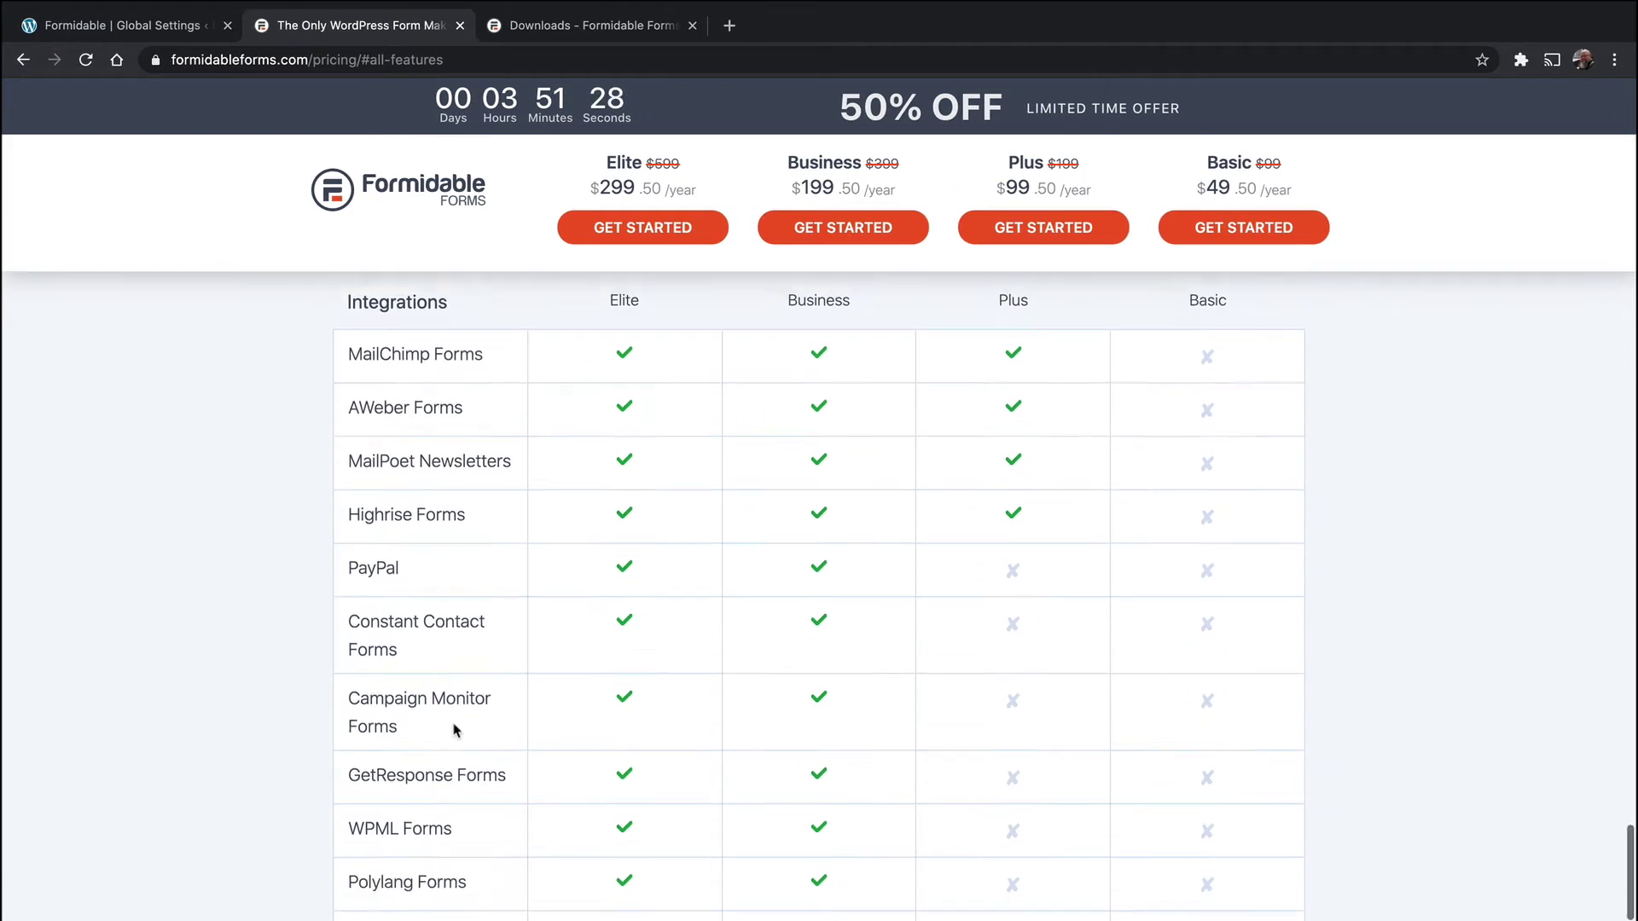
scroll(457, 730, "down", 5)
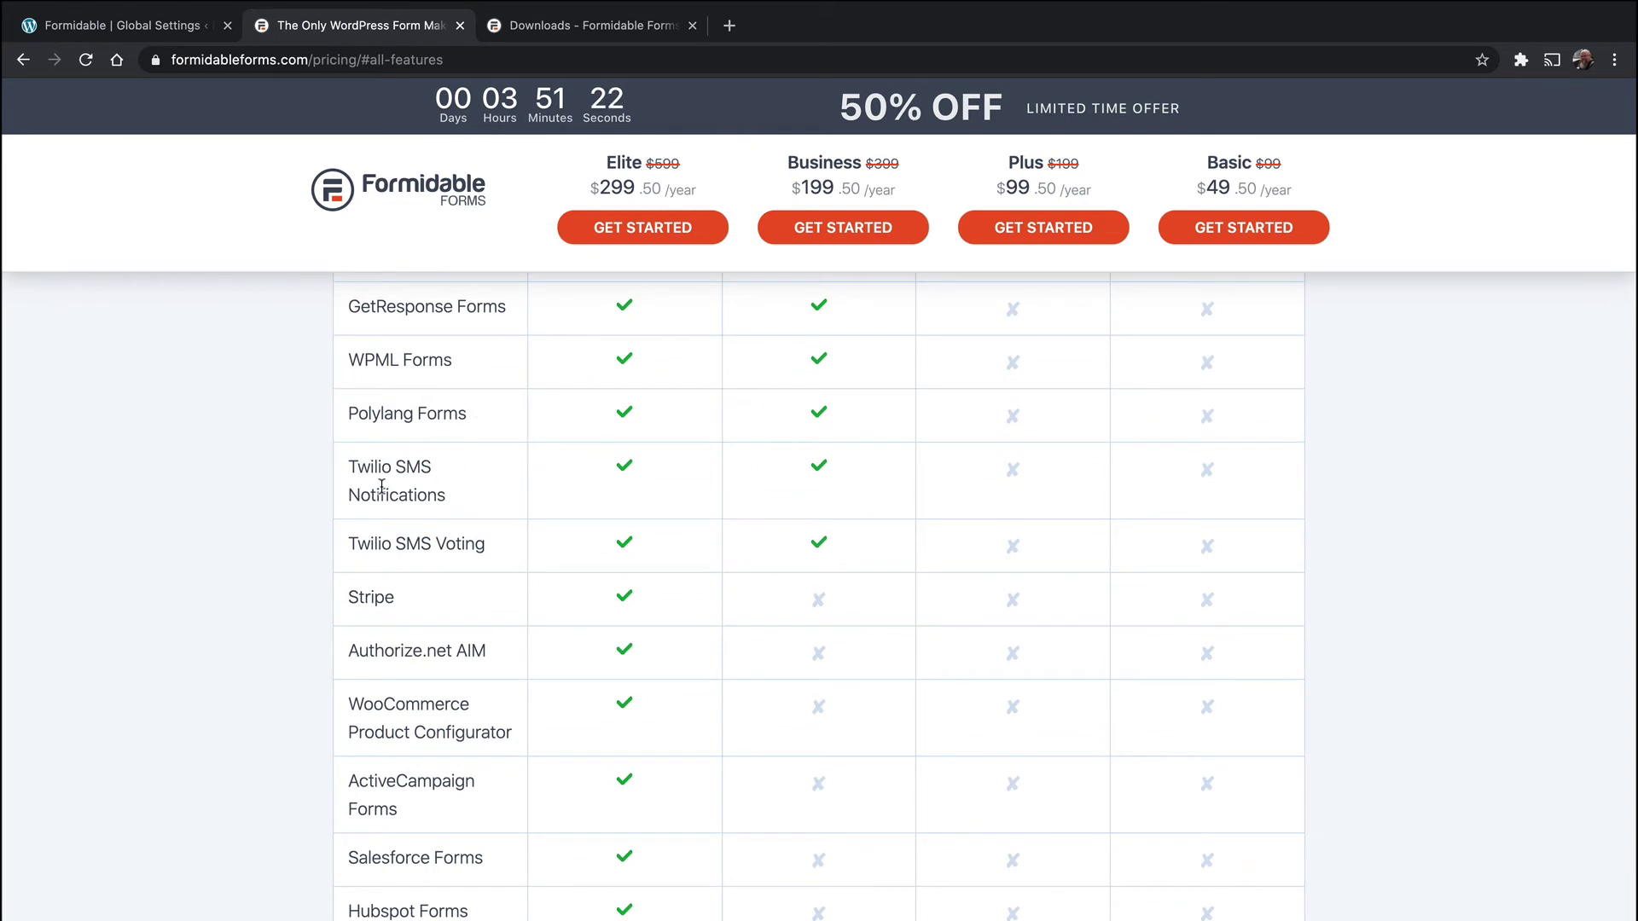
scroll(381, 485, "down", 5)
scroll(383, 494, "up", 15)
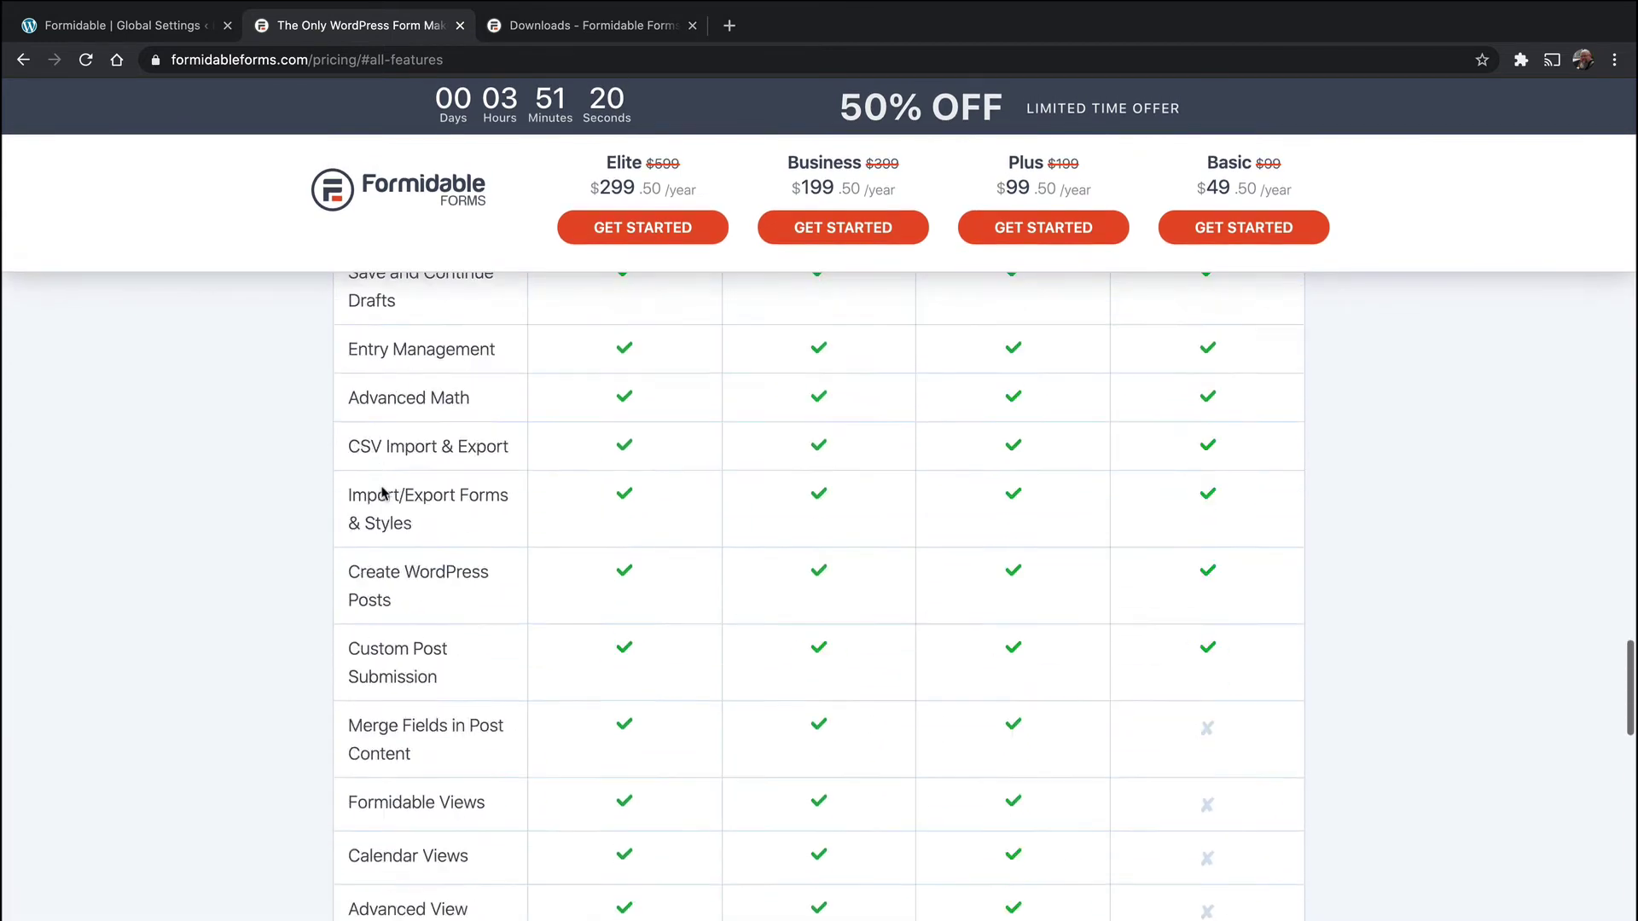
scroll(381, 494, "up", 20)
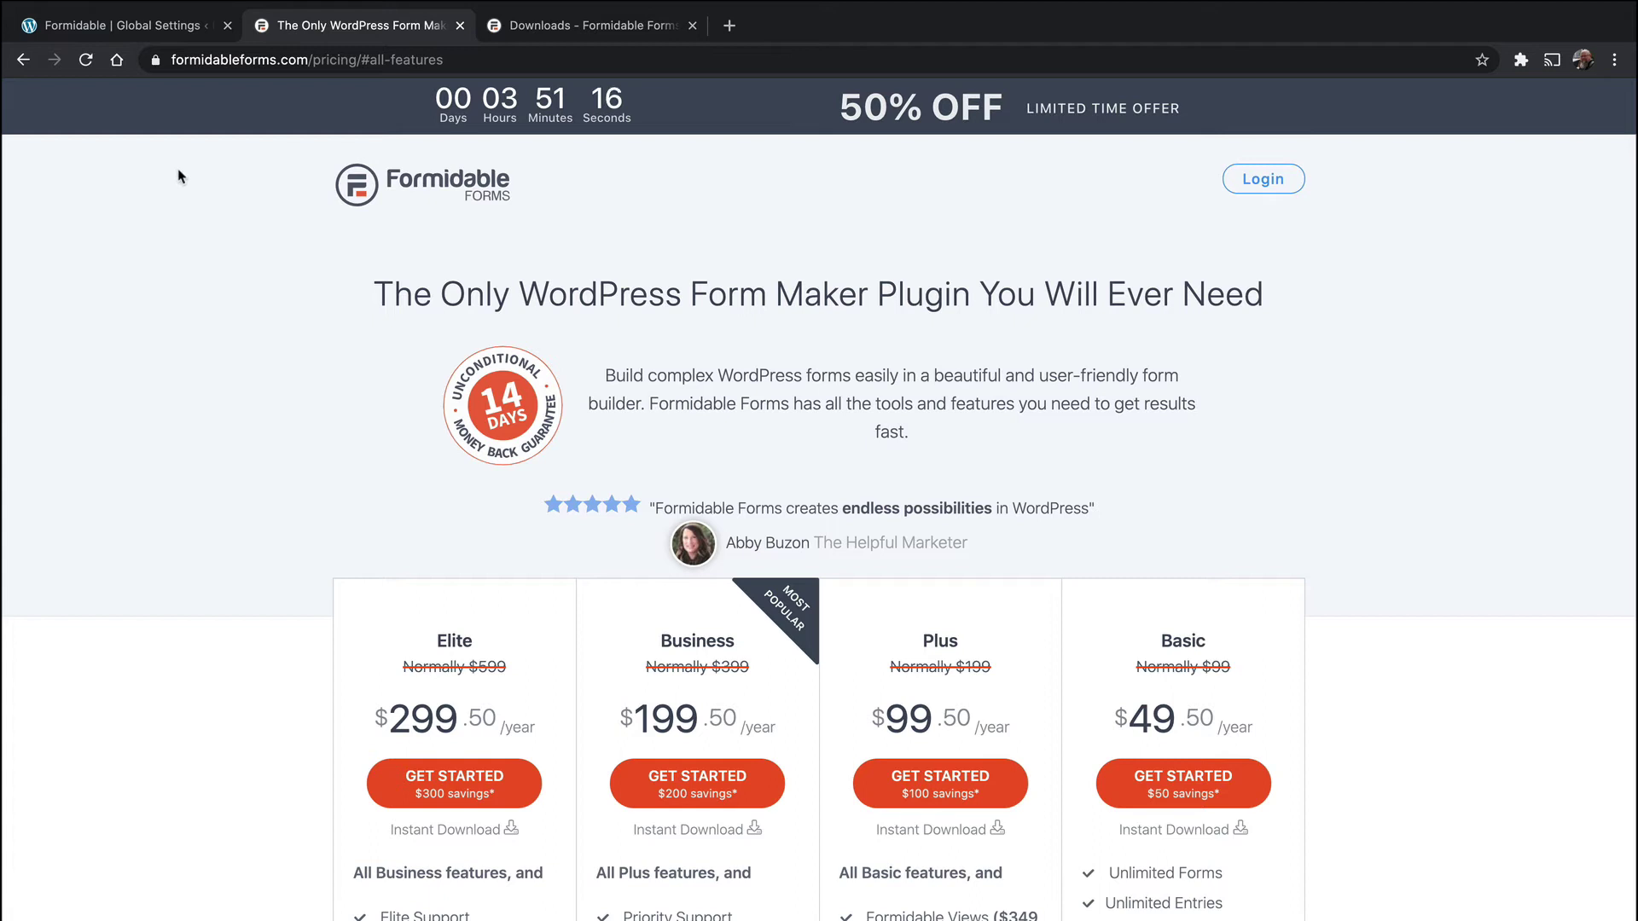
- Return to the WordPress tab with Formidable Global Settings showing the Lite version without a license
left_click(116, 32)
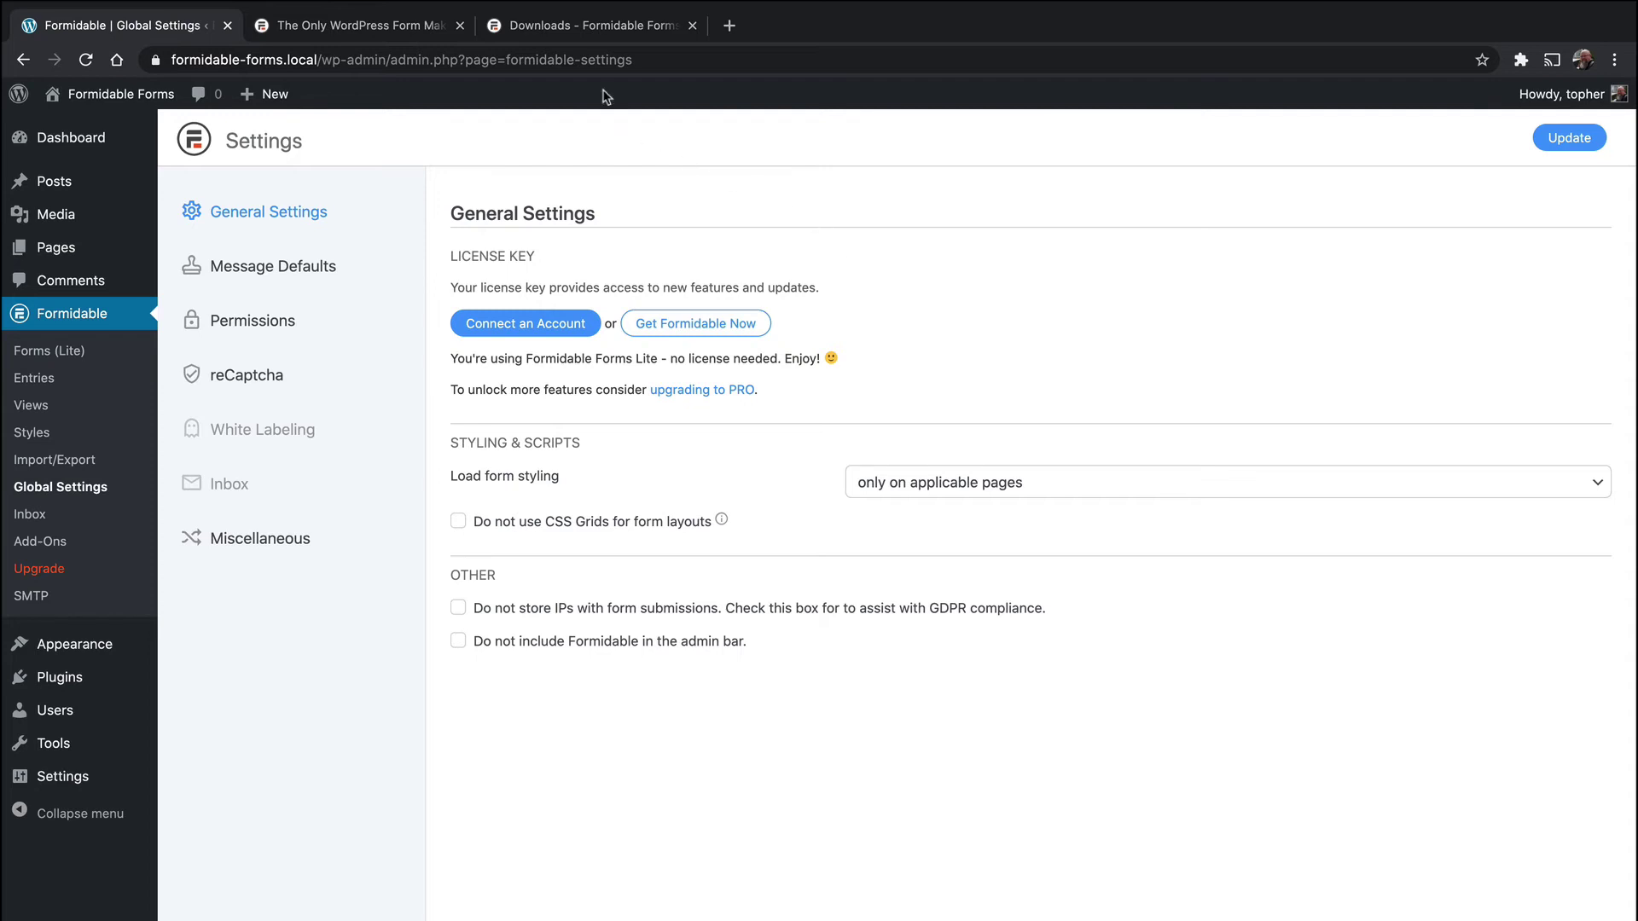
- Check the Formidable account downloads page, then go to the WordPress Add New plugin page
left_click(583, 31)
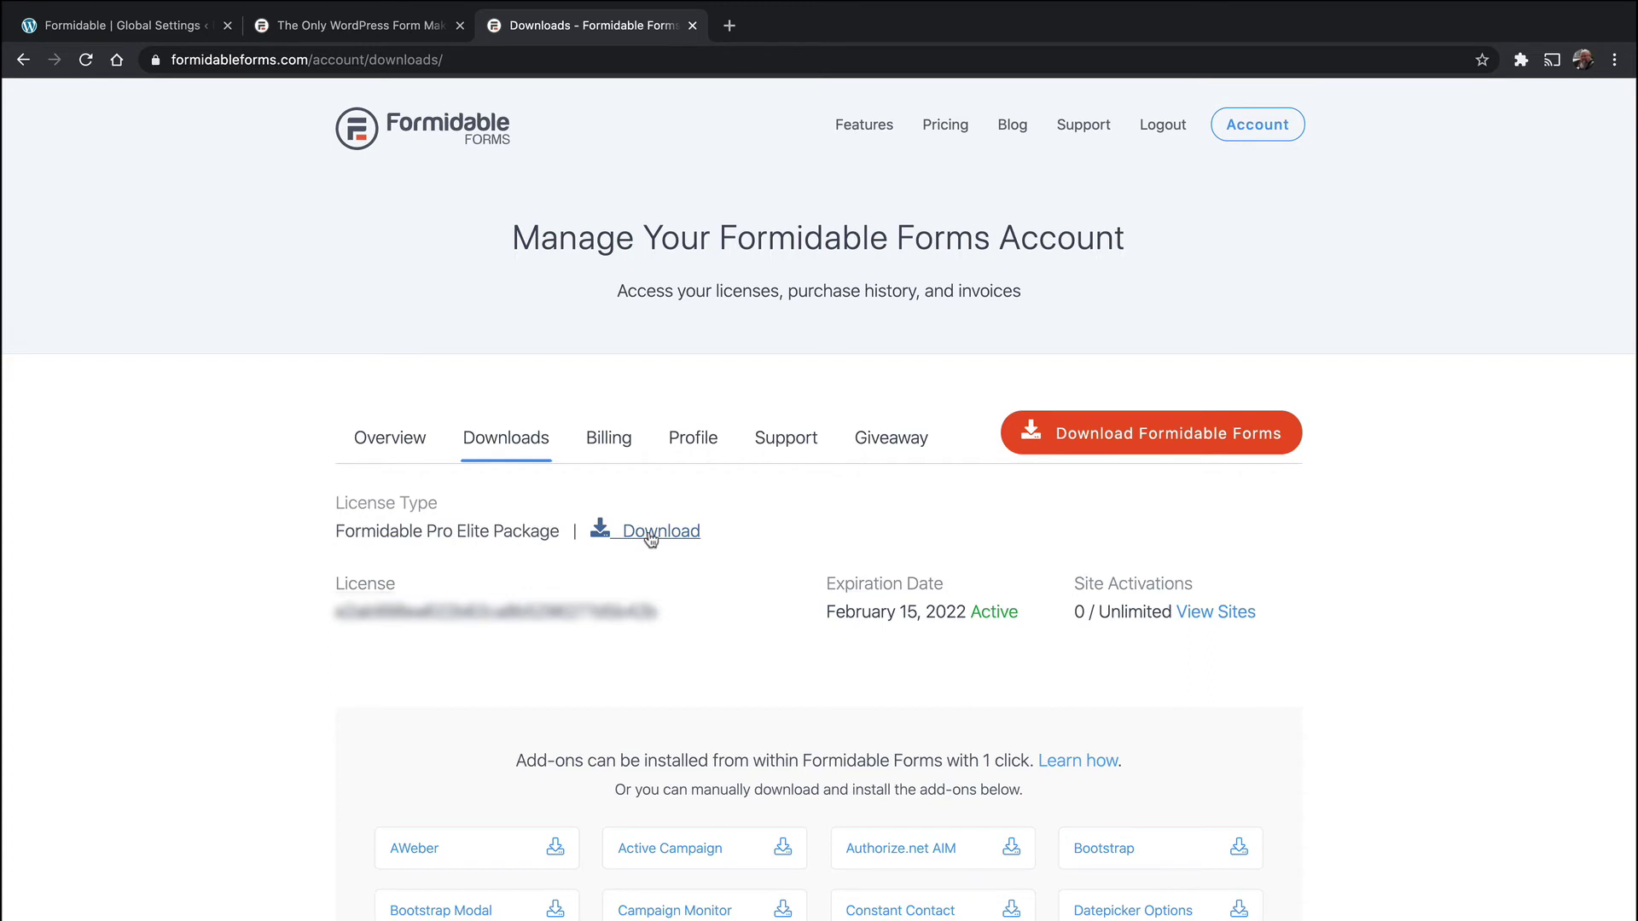
left_click(124, 28)
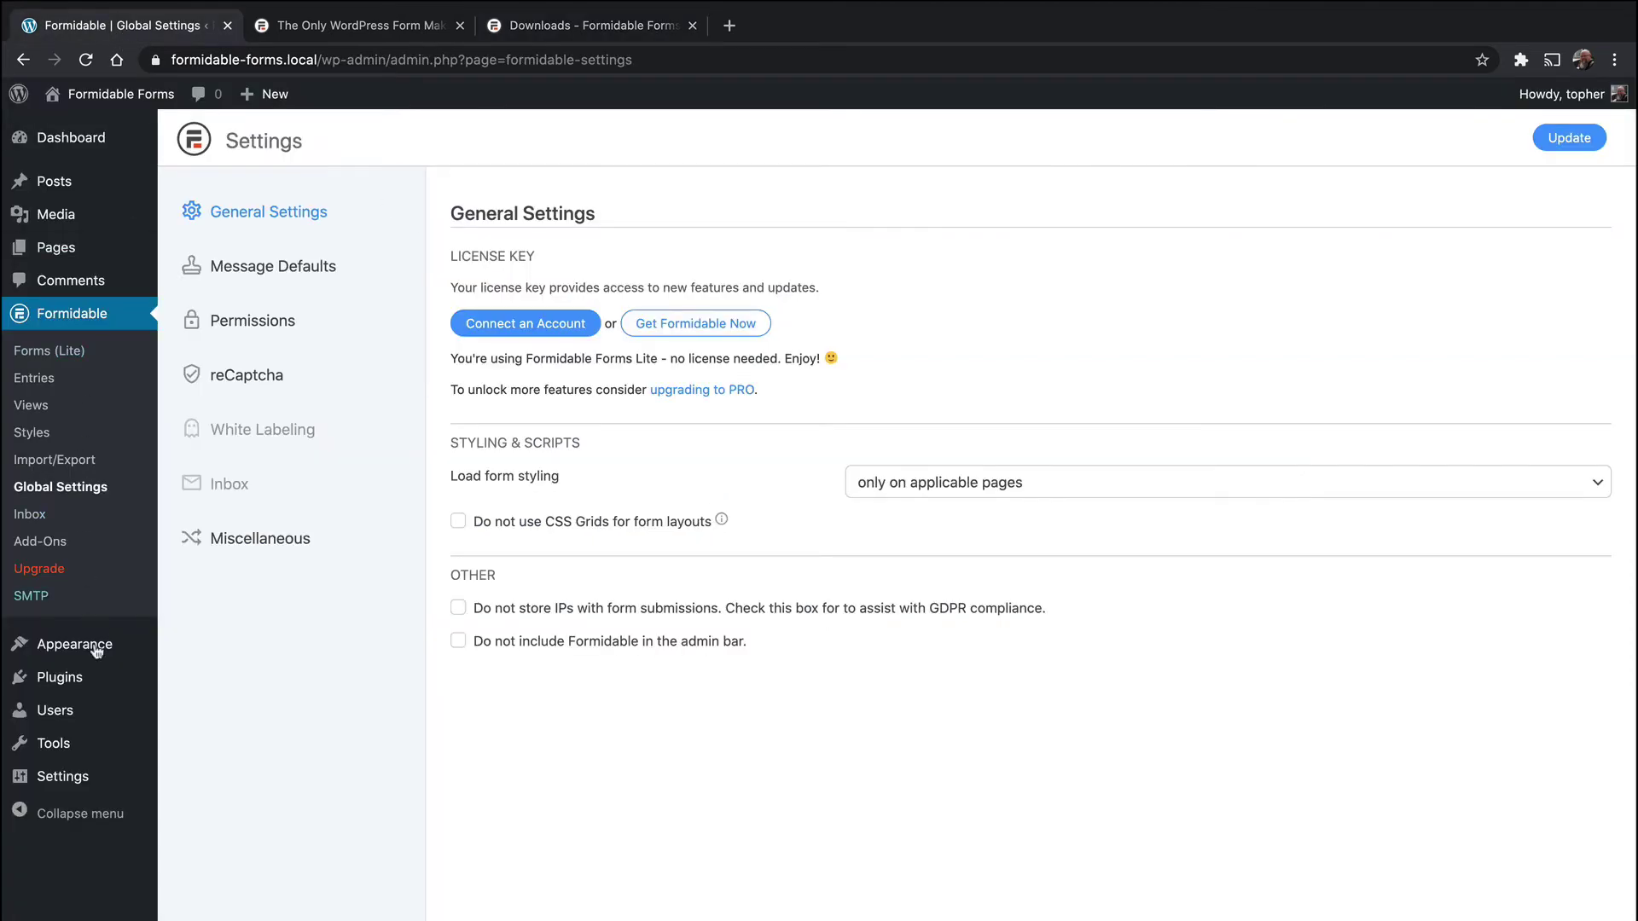
mouse_move(92, 683)
left_click(255, 720)
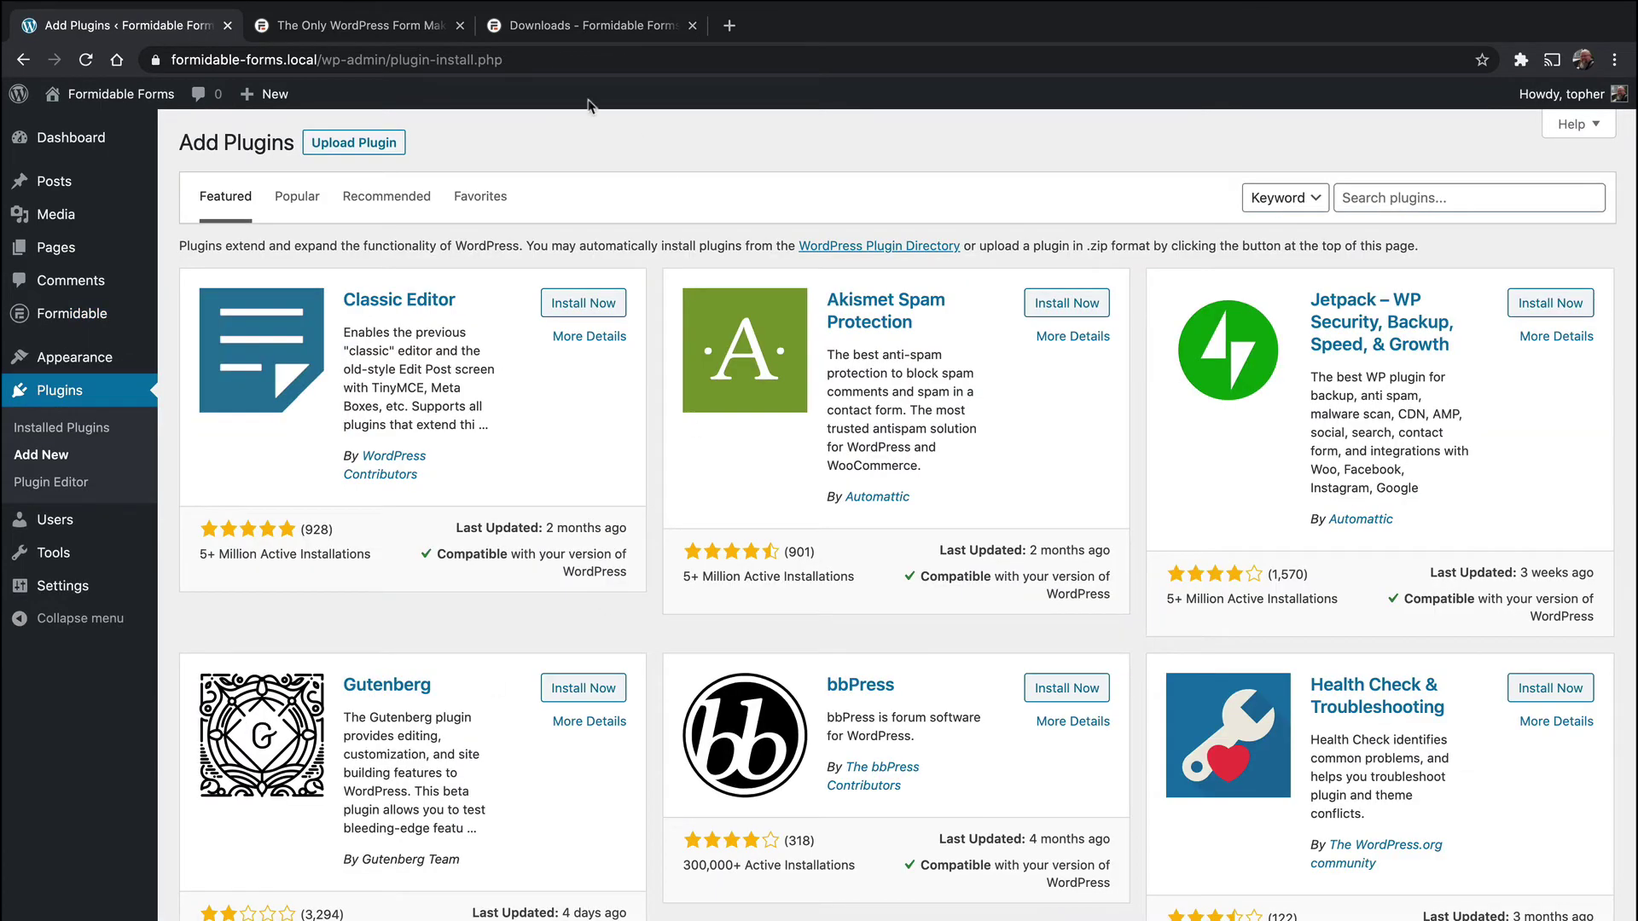
- Upload formidable-pro-4.09.06.01p.zip, install it and activate Formidable Forms Pro
left_click(375, 142)
left_click(770, 318)
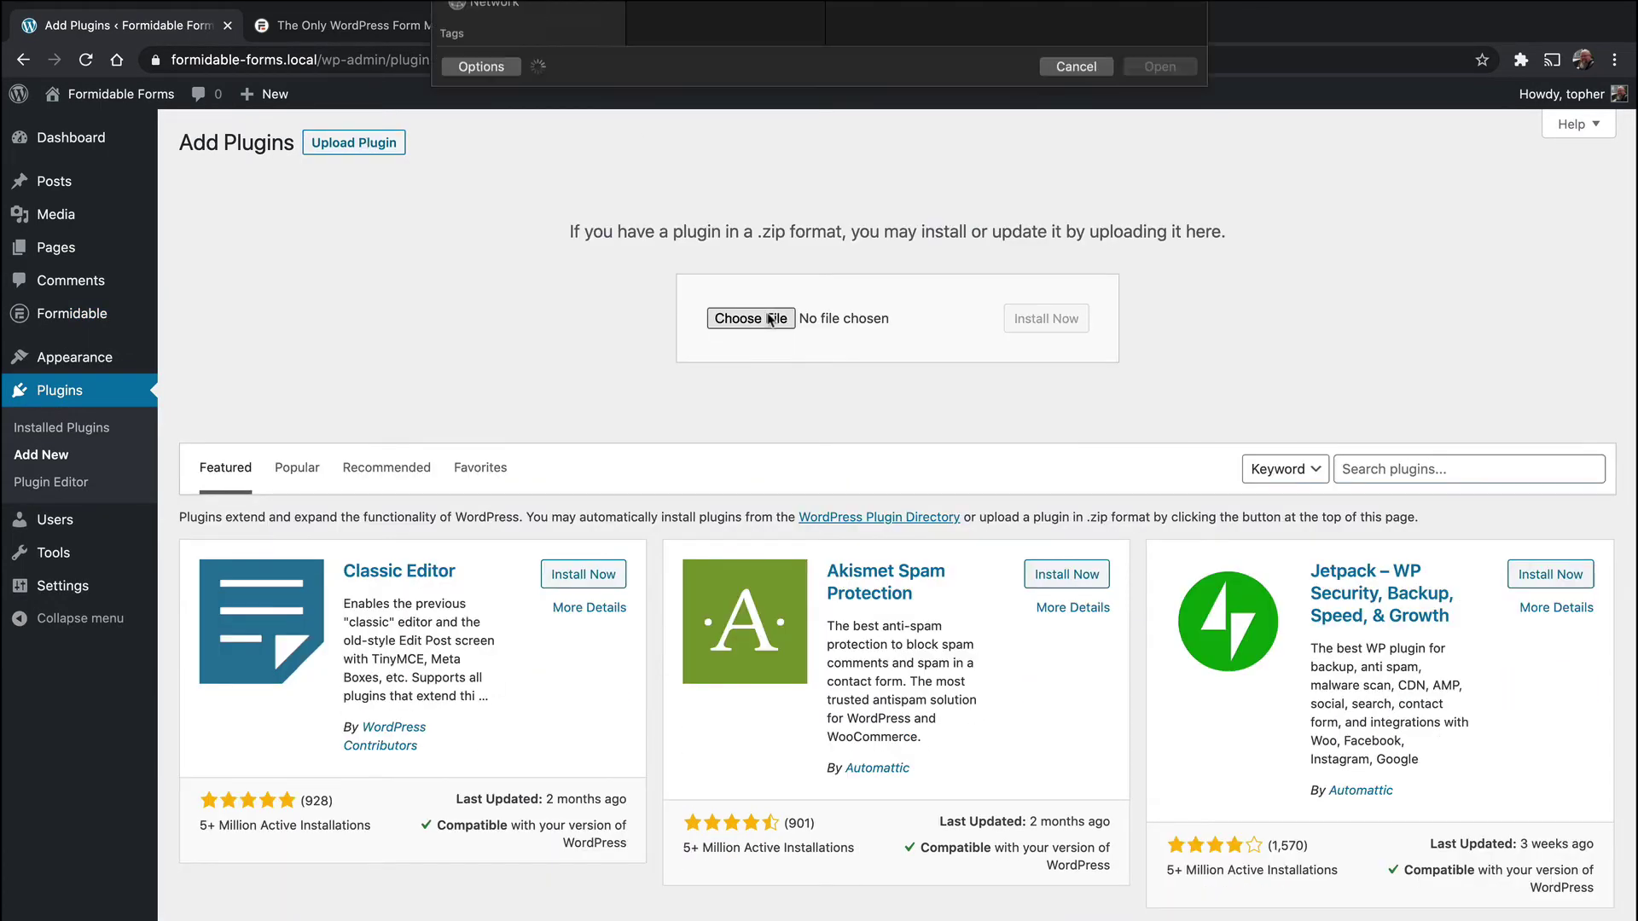
key("Return")
left_click(1049, 326)
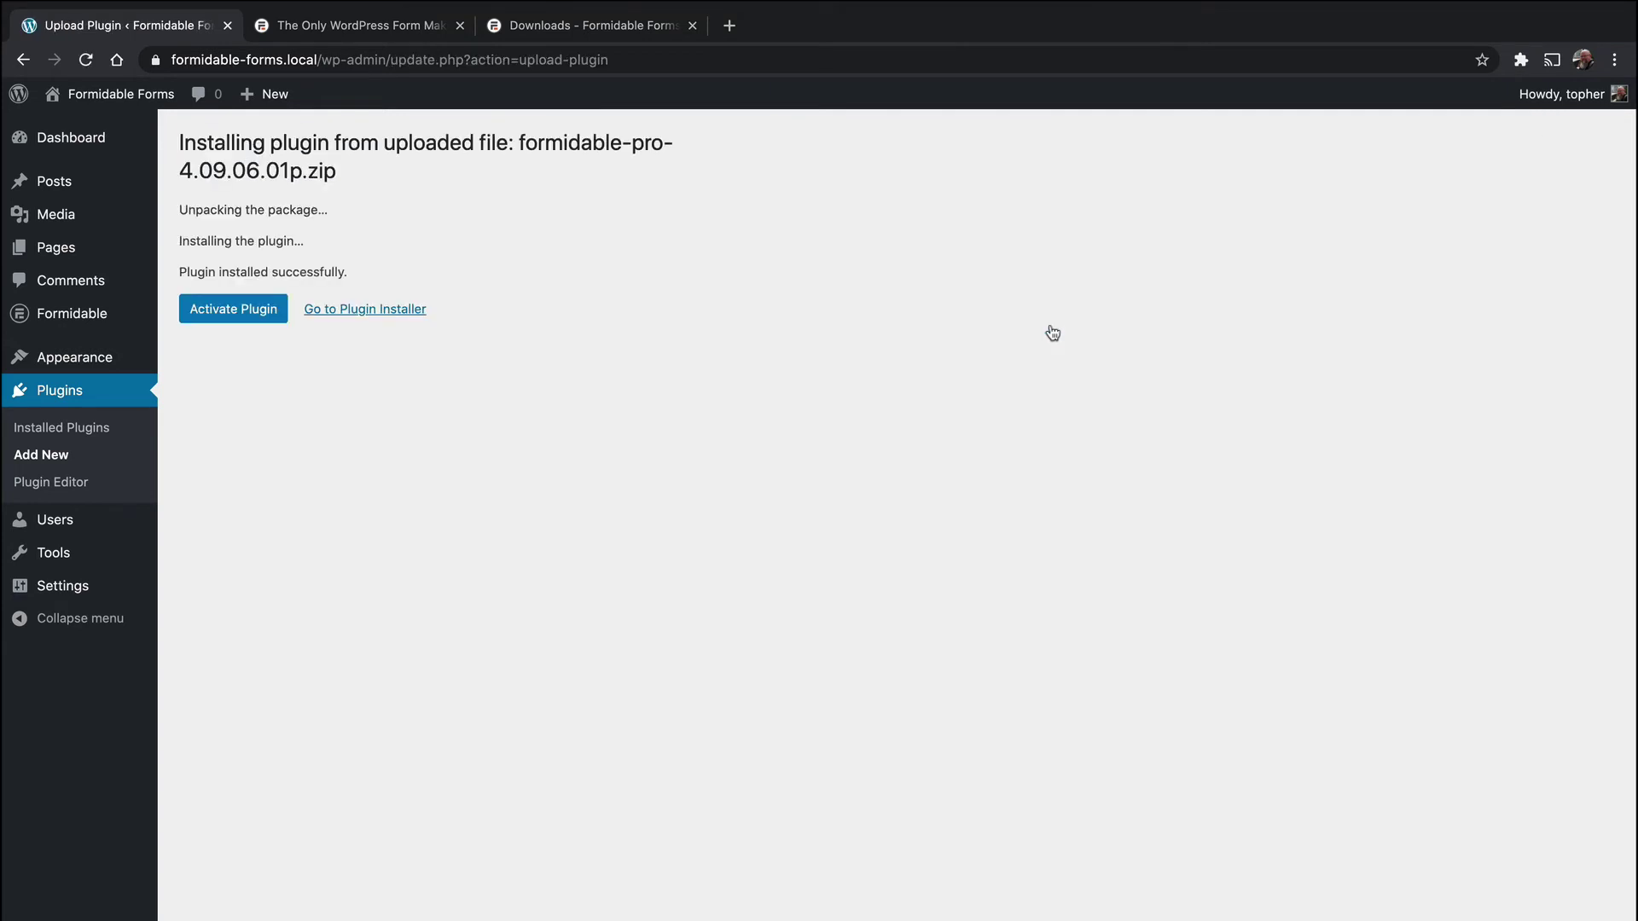
left_click(209, 308)
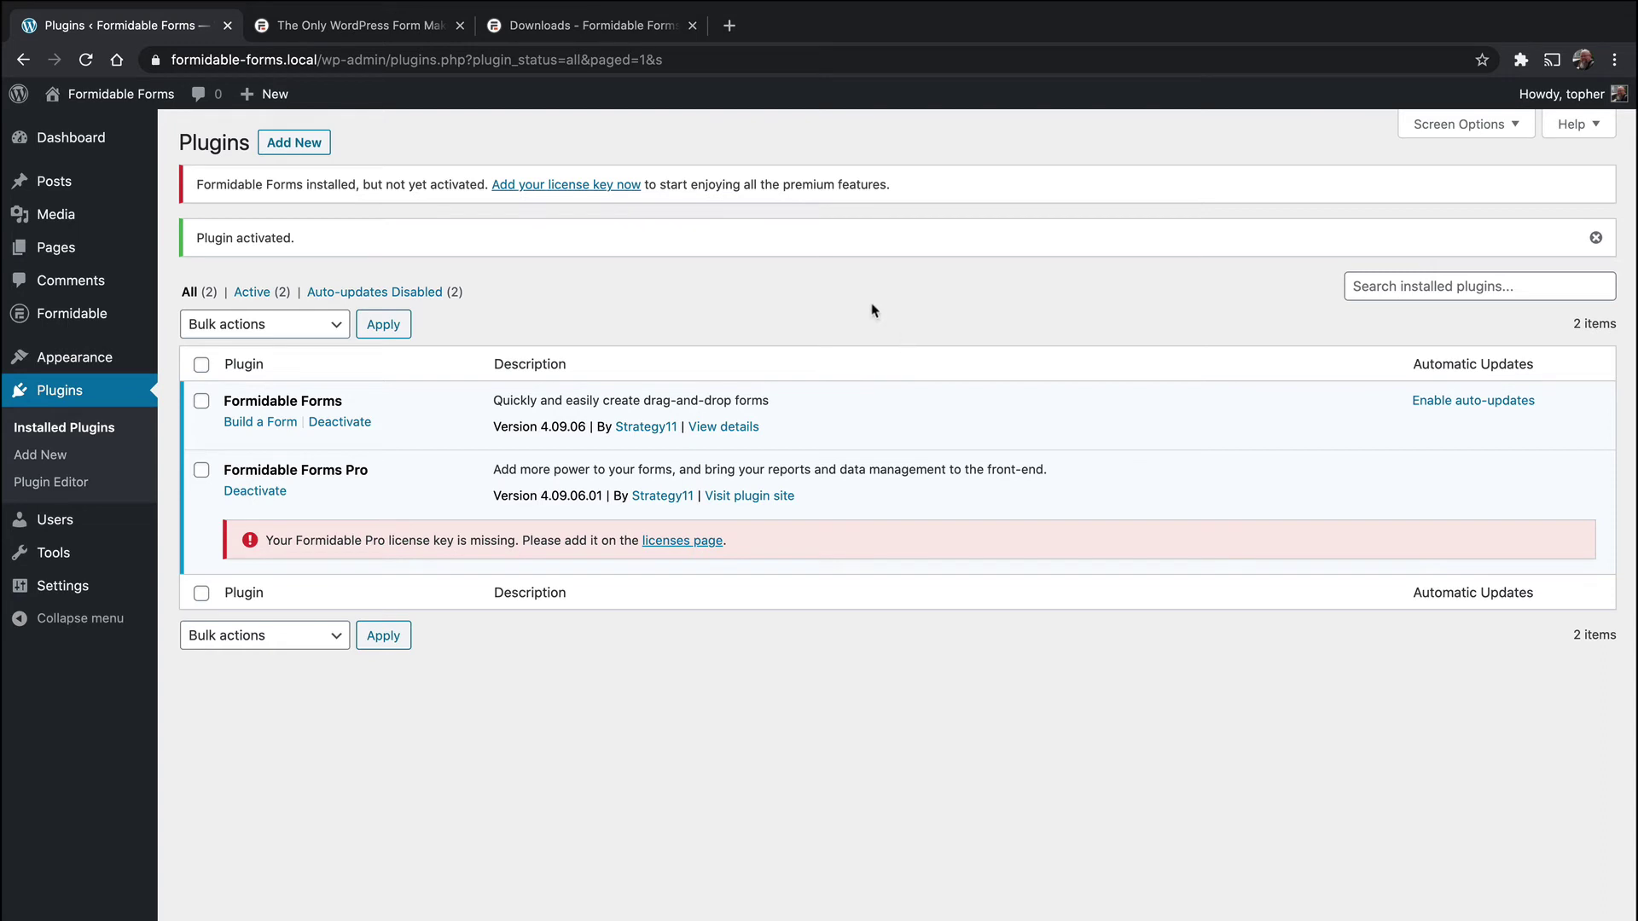
- Paste the Pro license key from the account page into the manual key field and save it
left_click(674, 541)
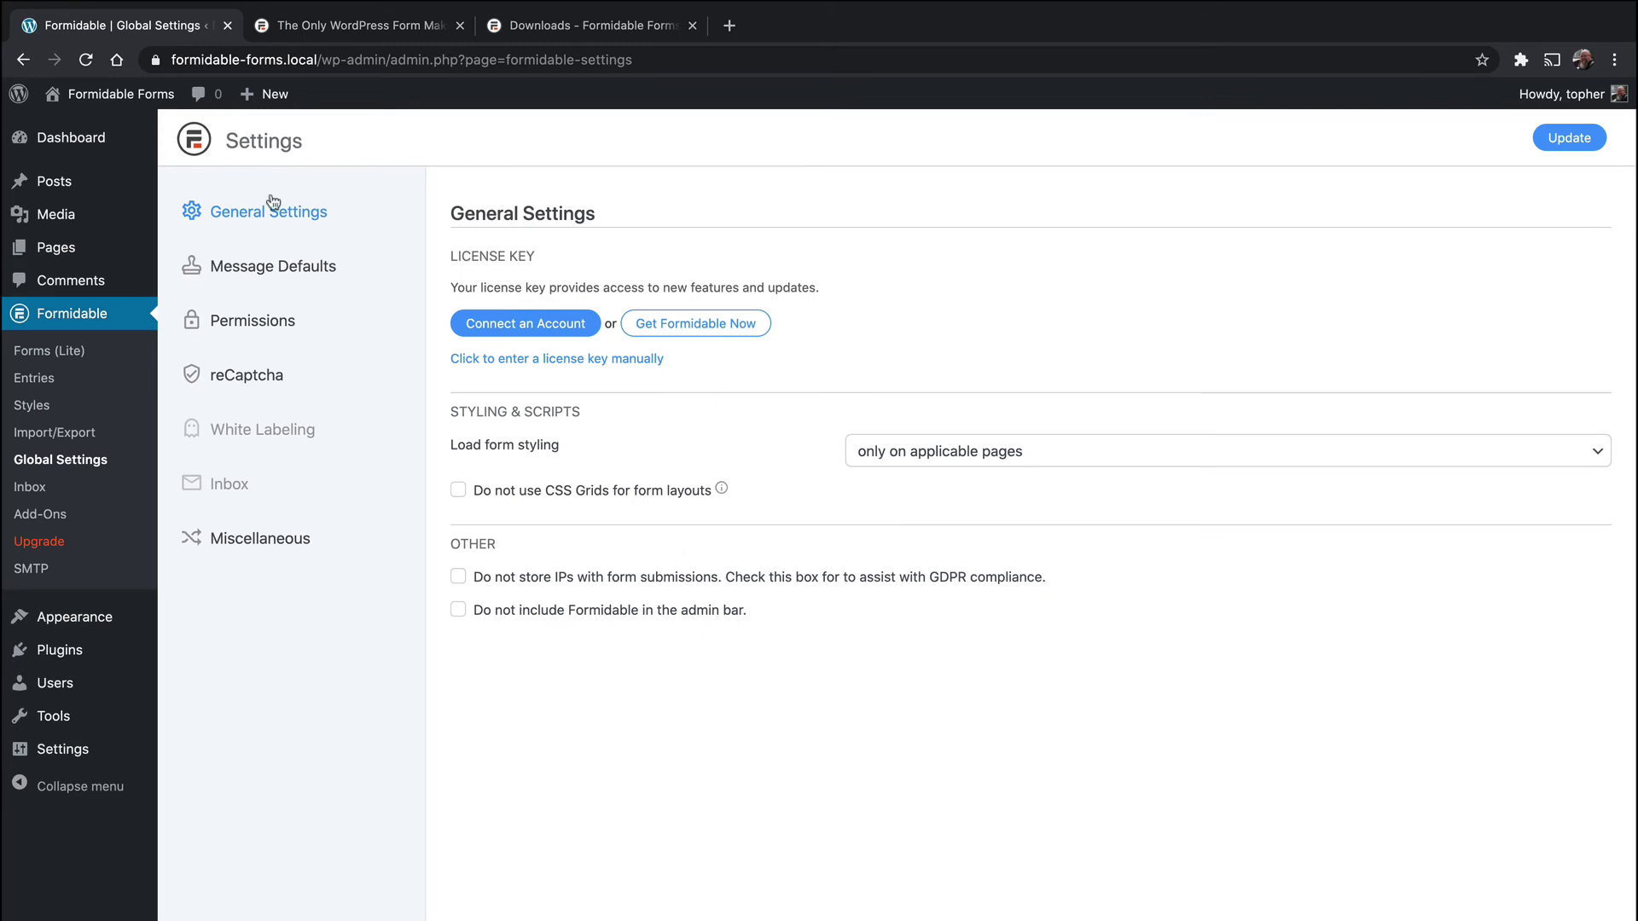
left_click(554, 362)
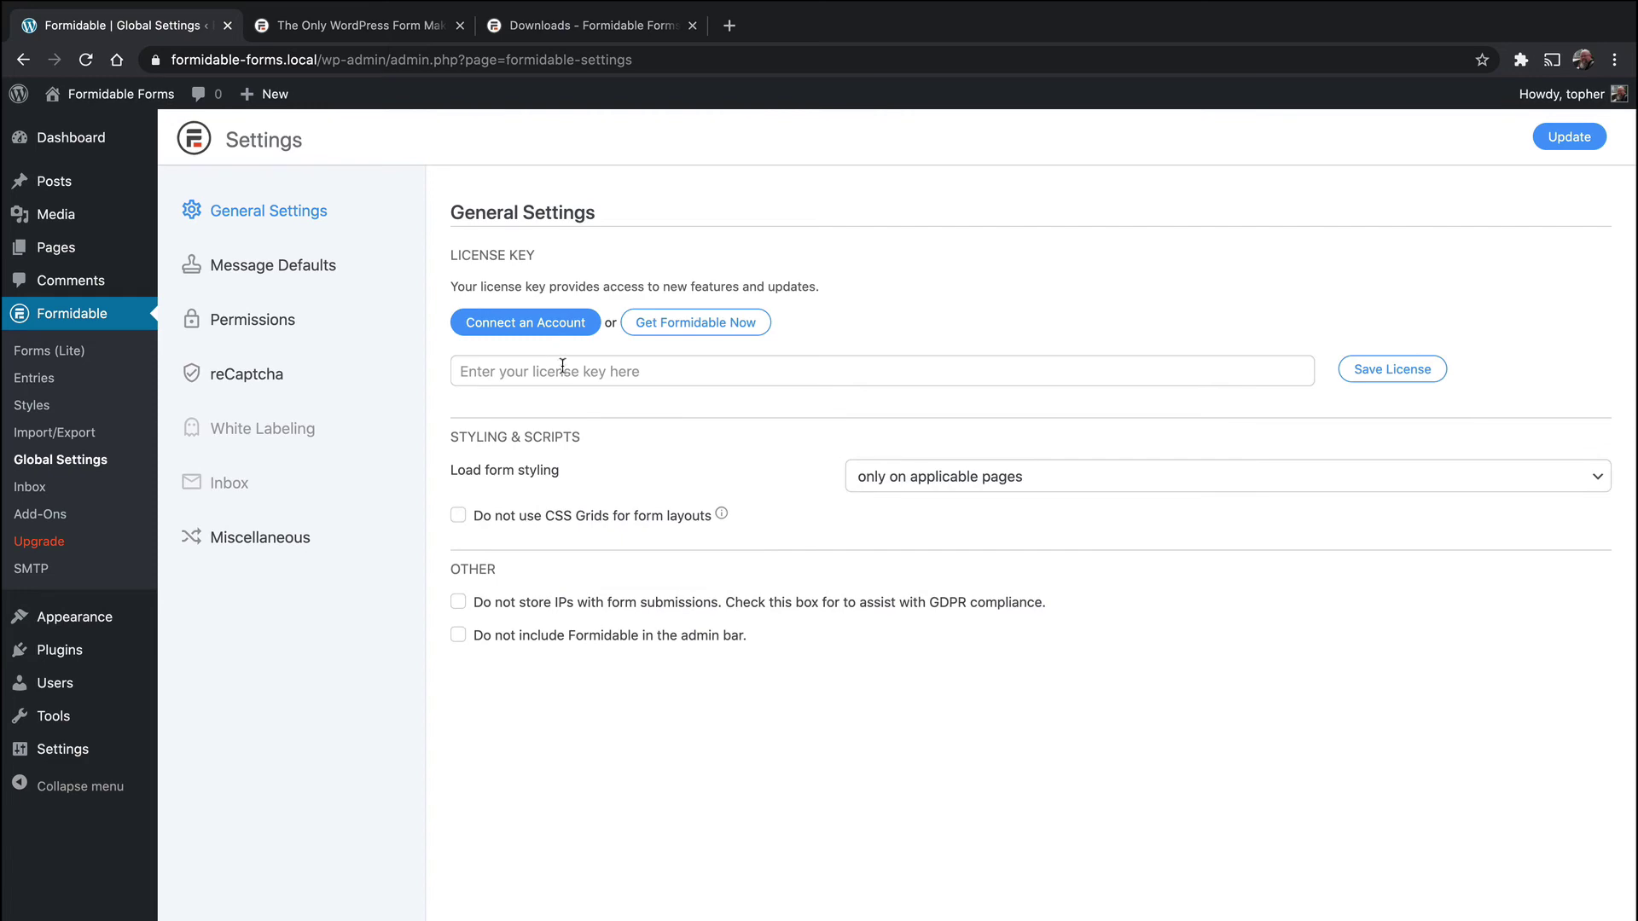
left_click(529, 23)
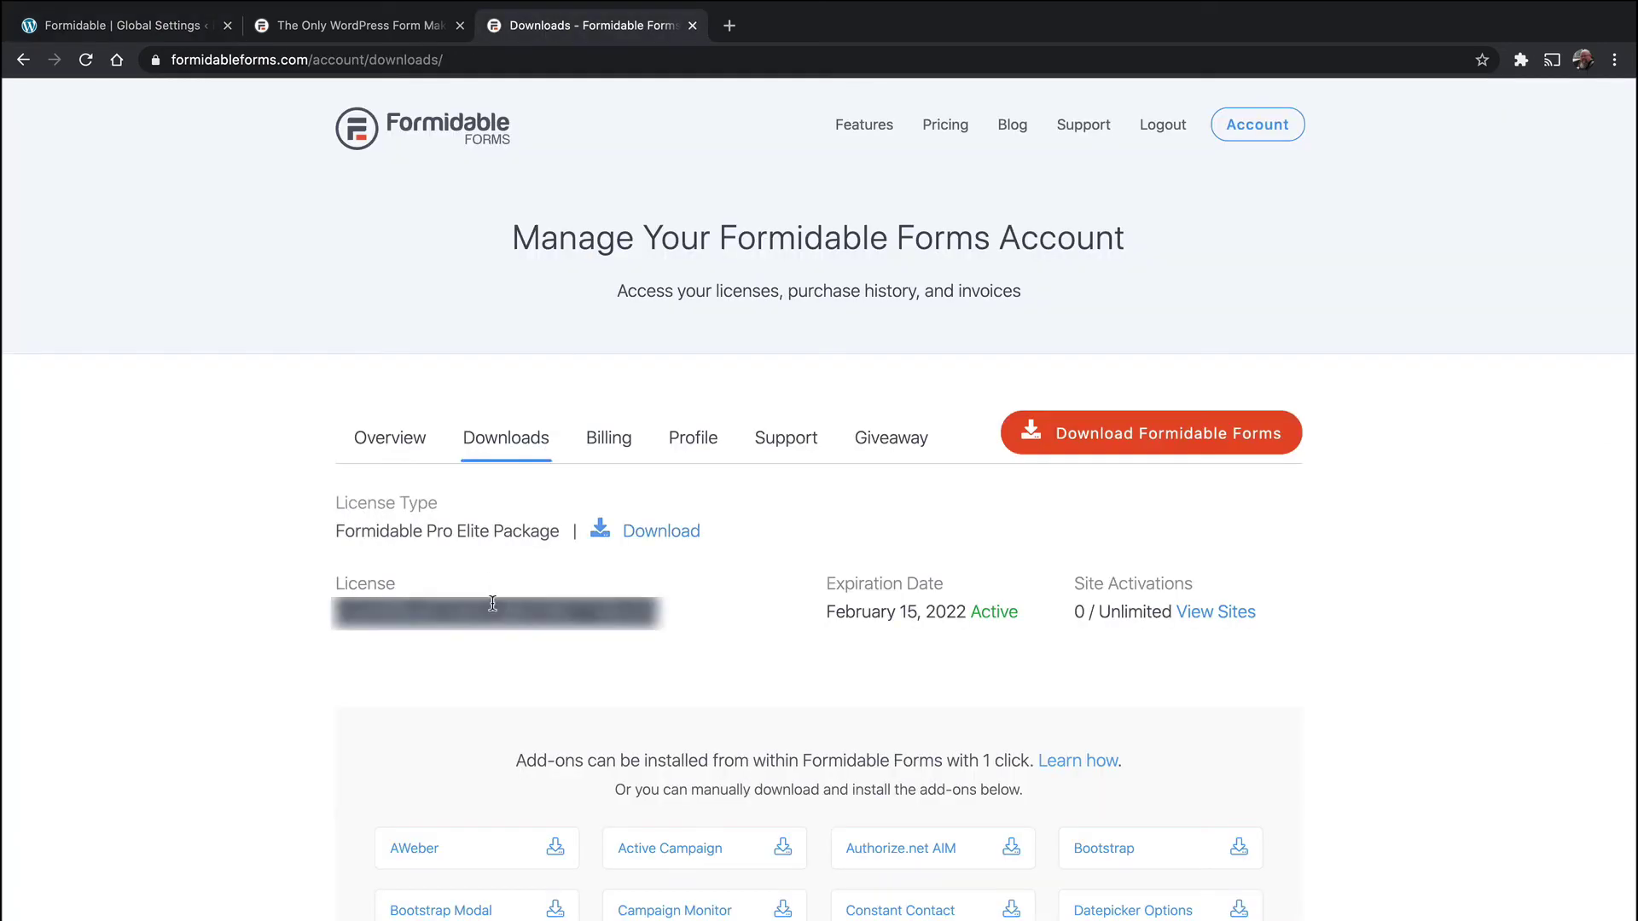
left_click(163, 25)
left_click(516, 370)
key("super+v")
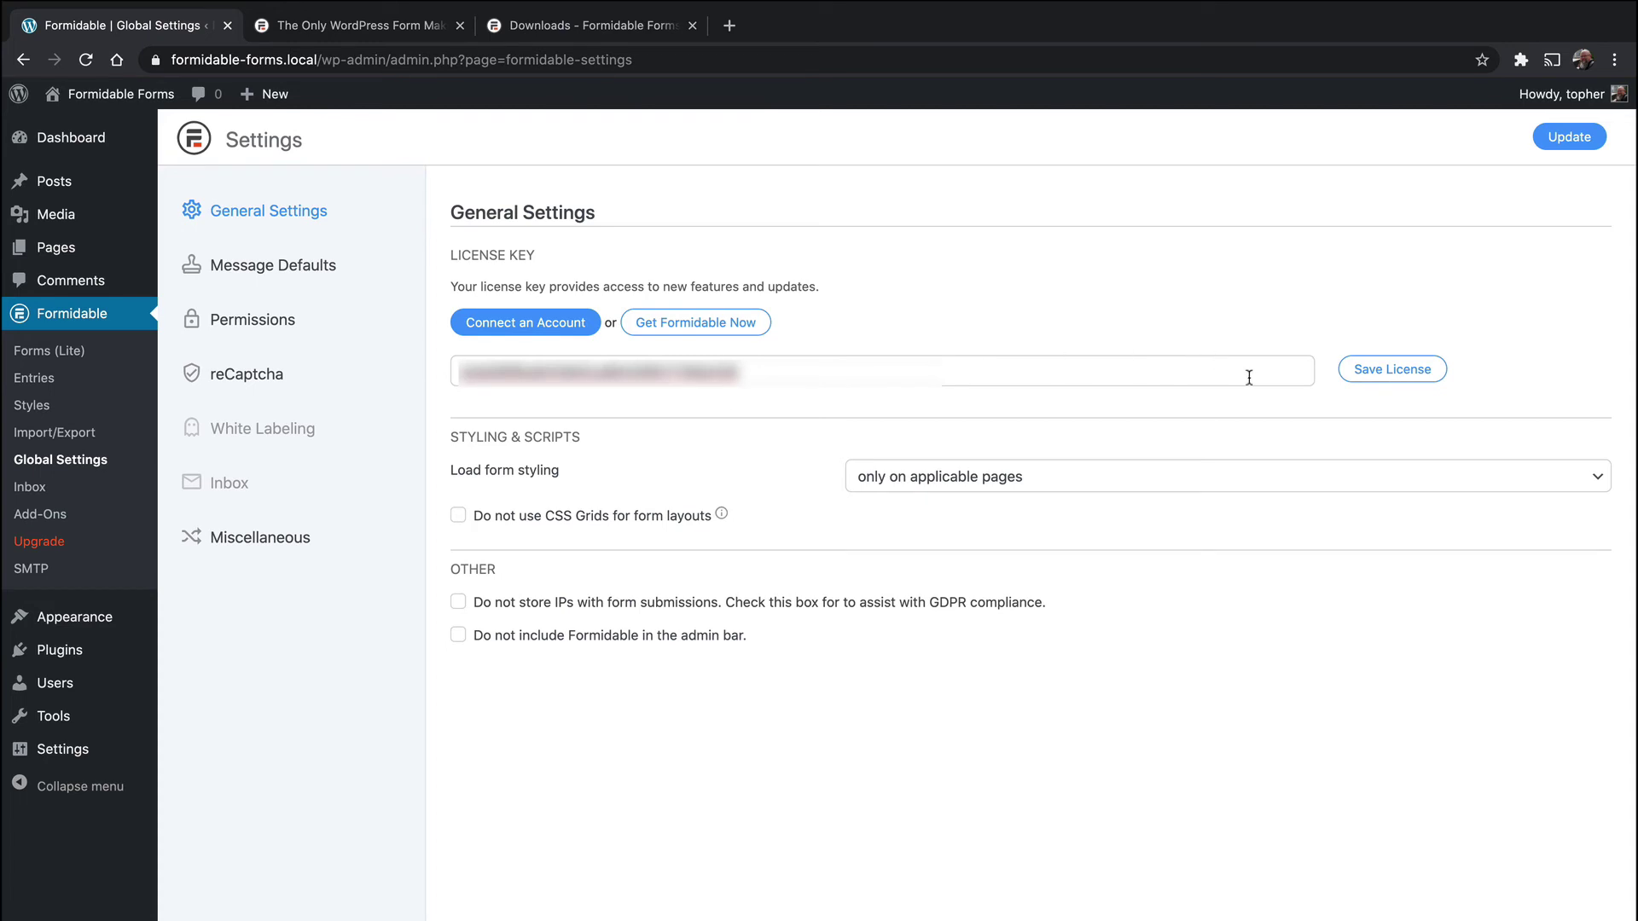
left_click(1406, 375)
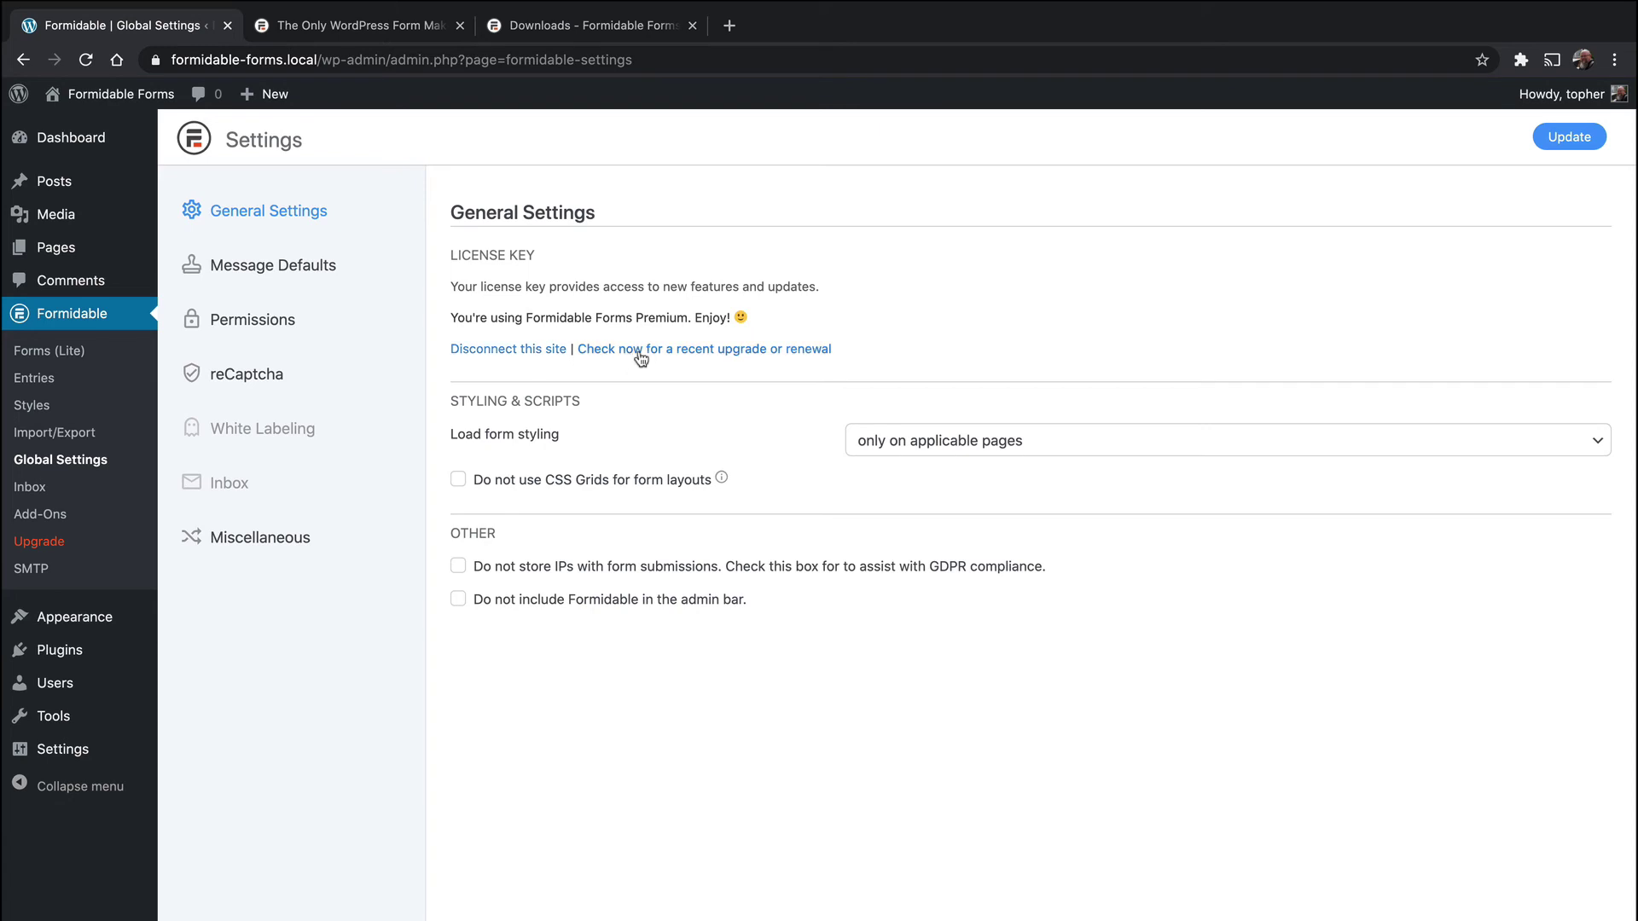
scroll(636, 357, "down", 1)
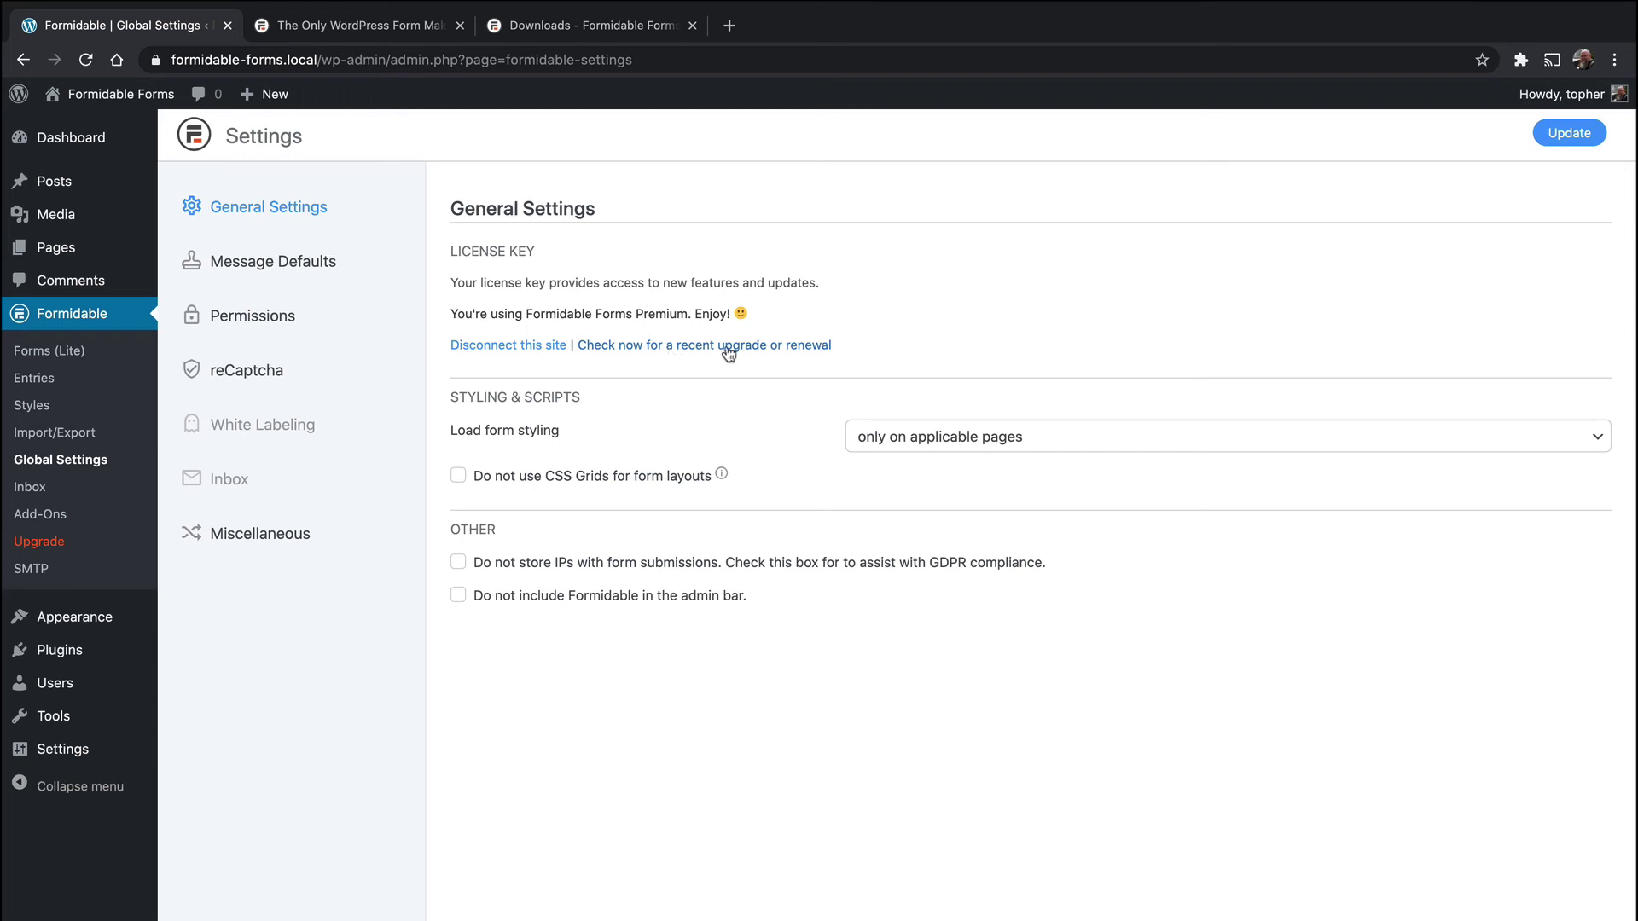
- Go from the Plugins list to Formidable > Forms, listing Contact Us and the event registration form
left_click(86, 654)
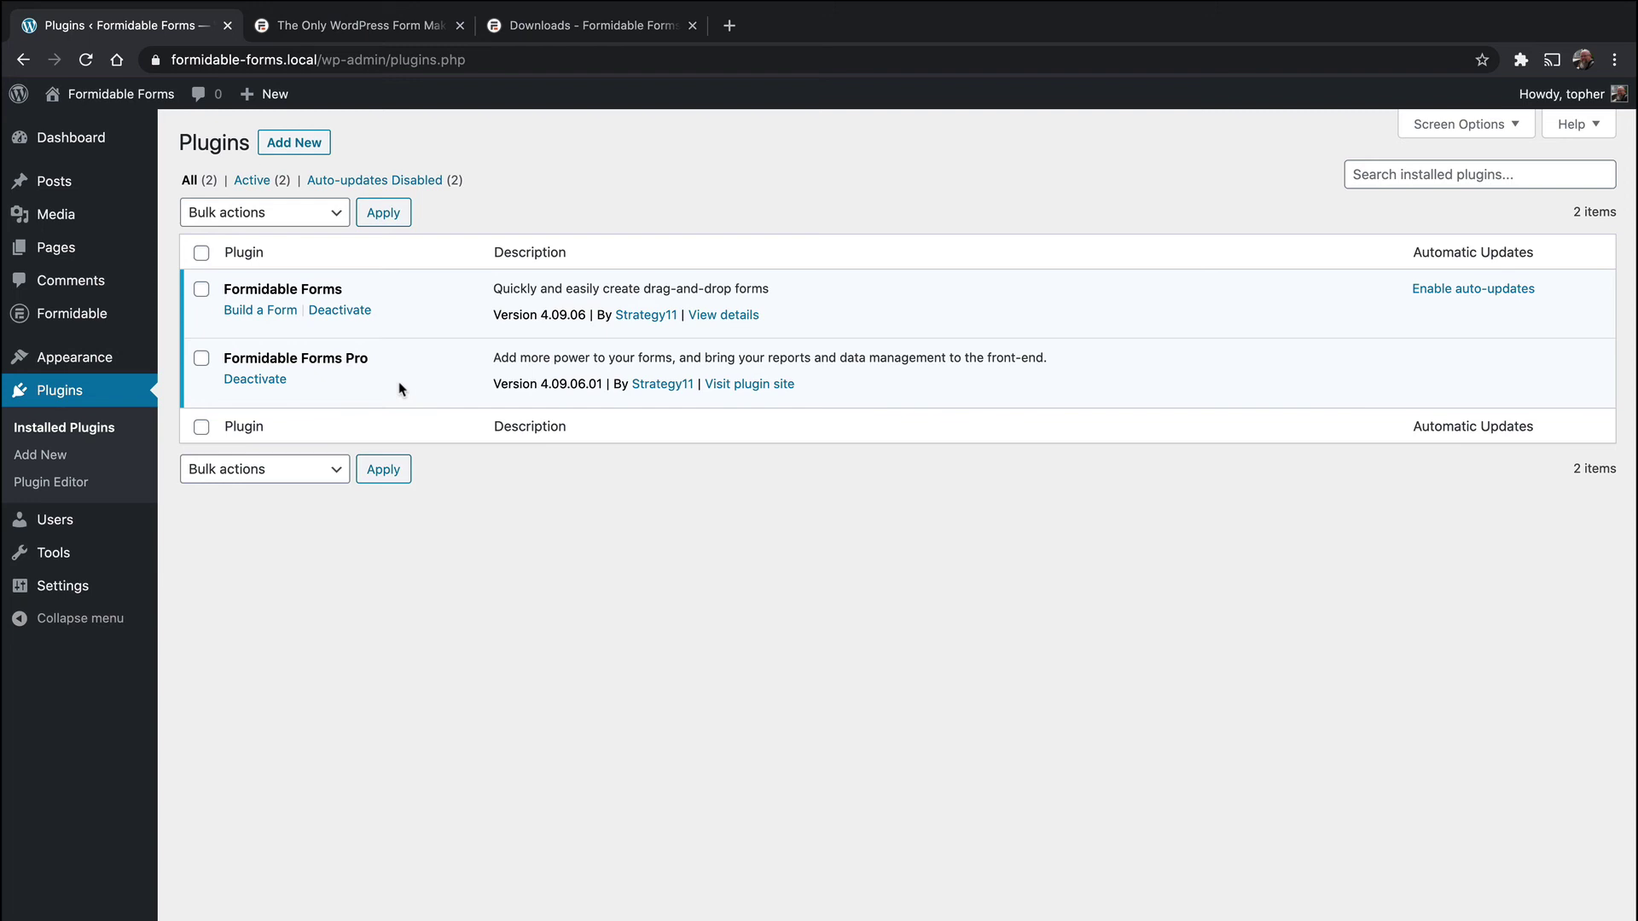
mouse_move(111, 325)
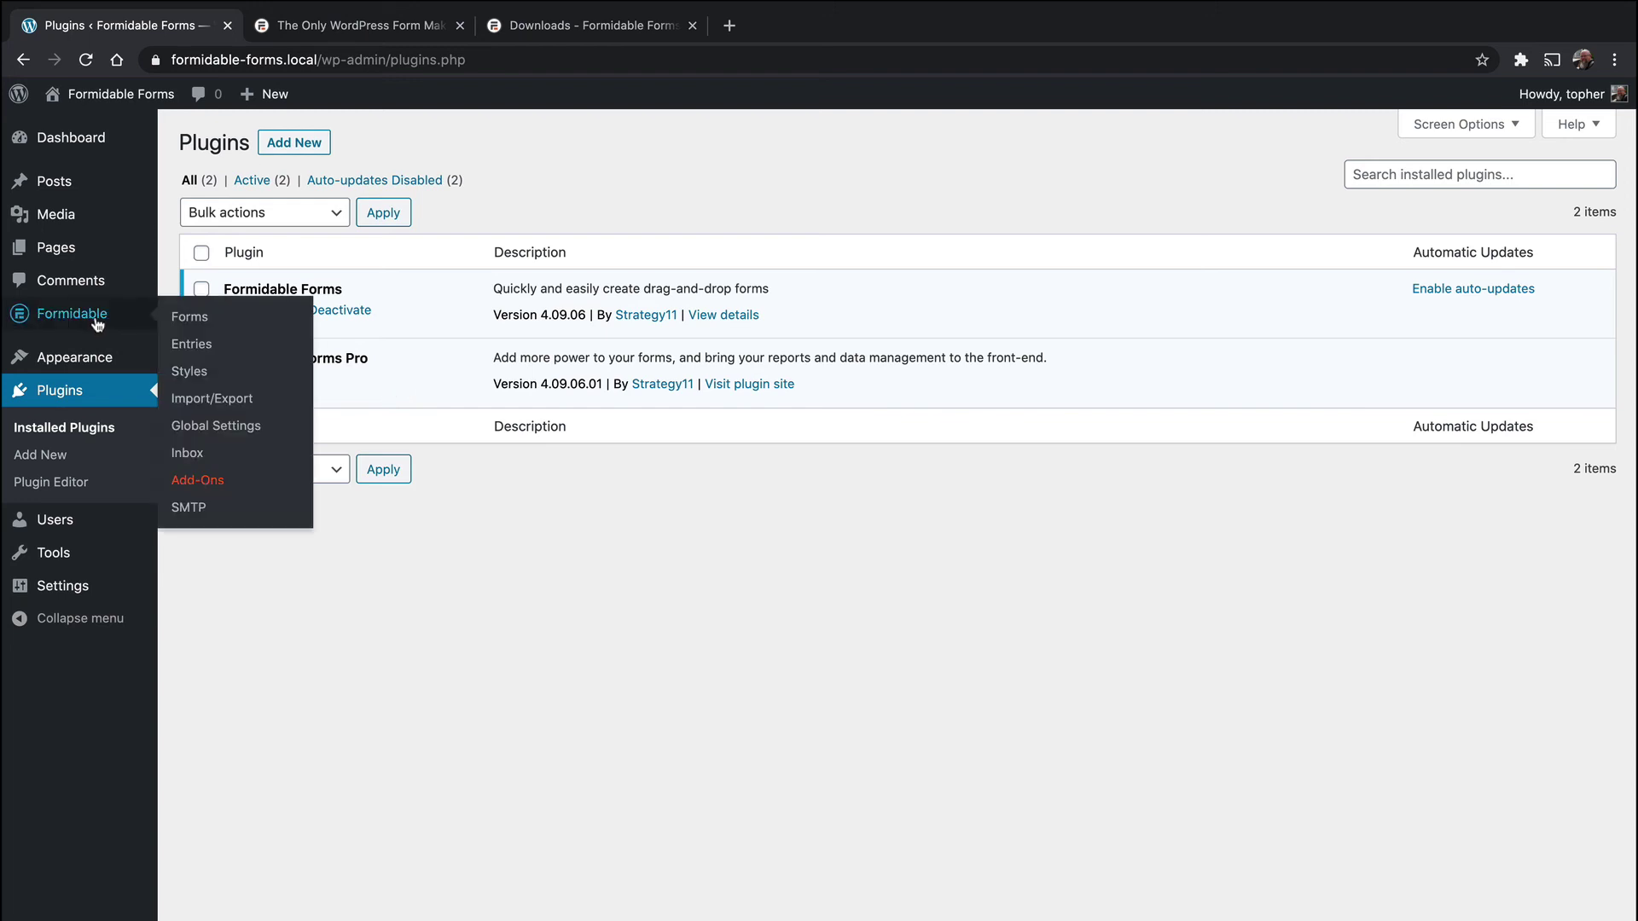
left_click(235, 326)
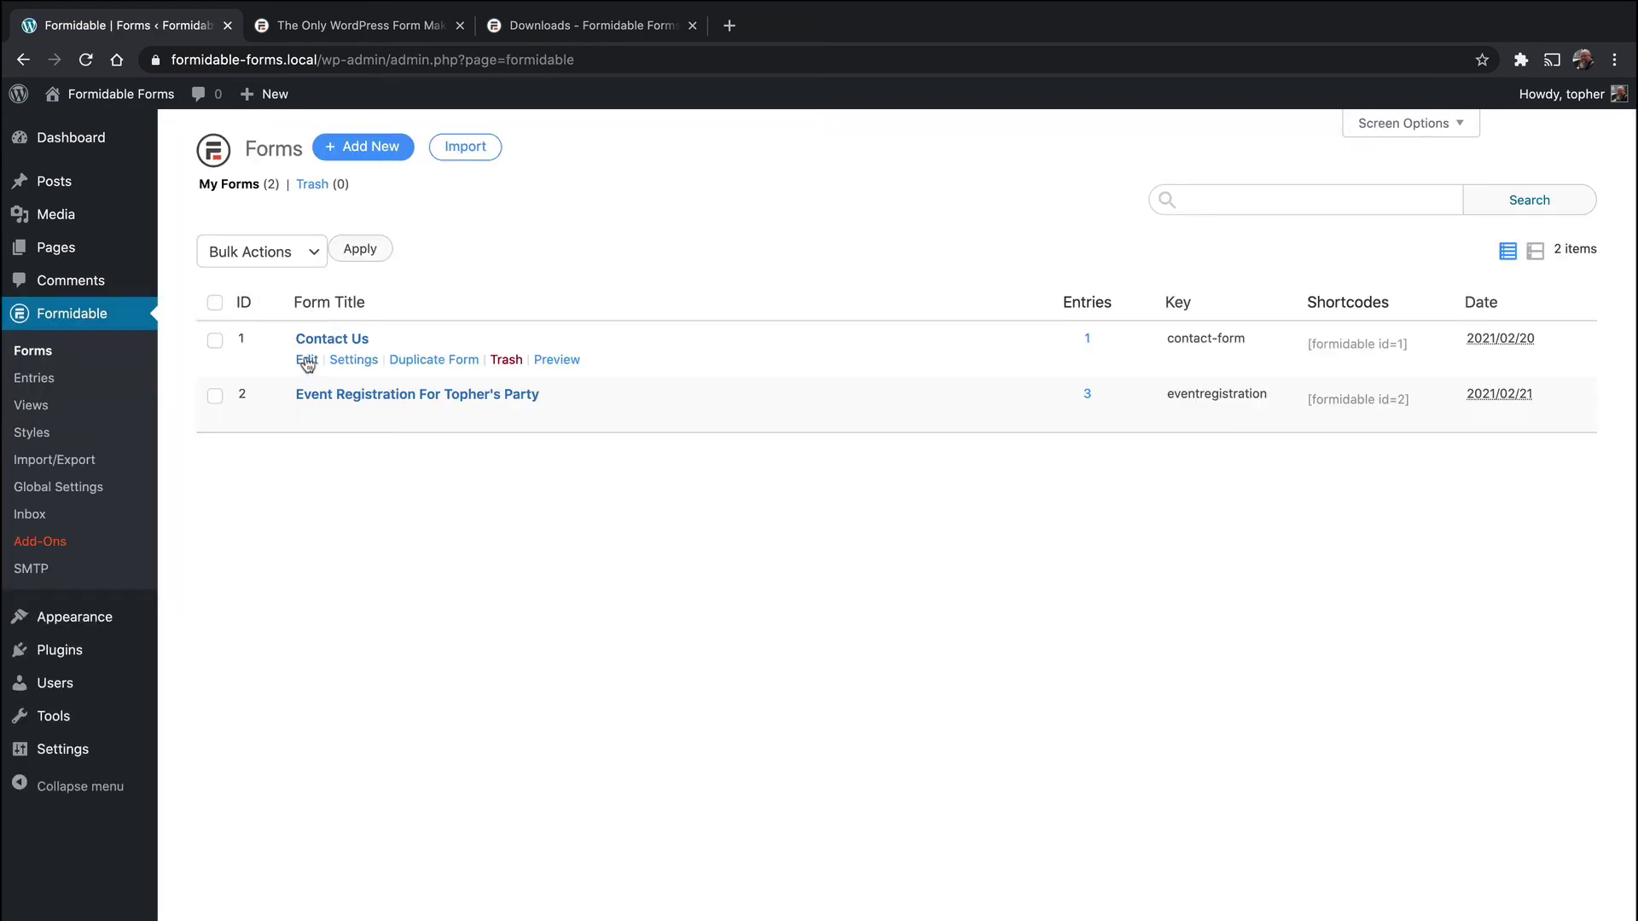
- Edit the Contact Us form and scroll the Add Fields panel toward Advanced Fields
left_click(307, 362)
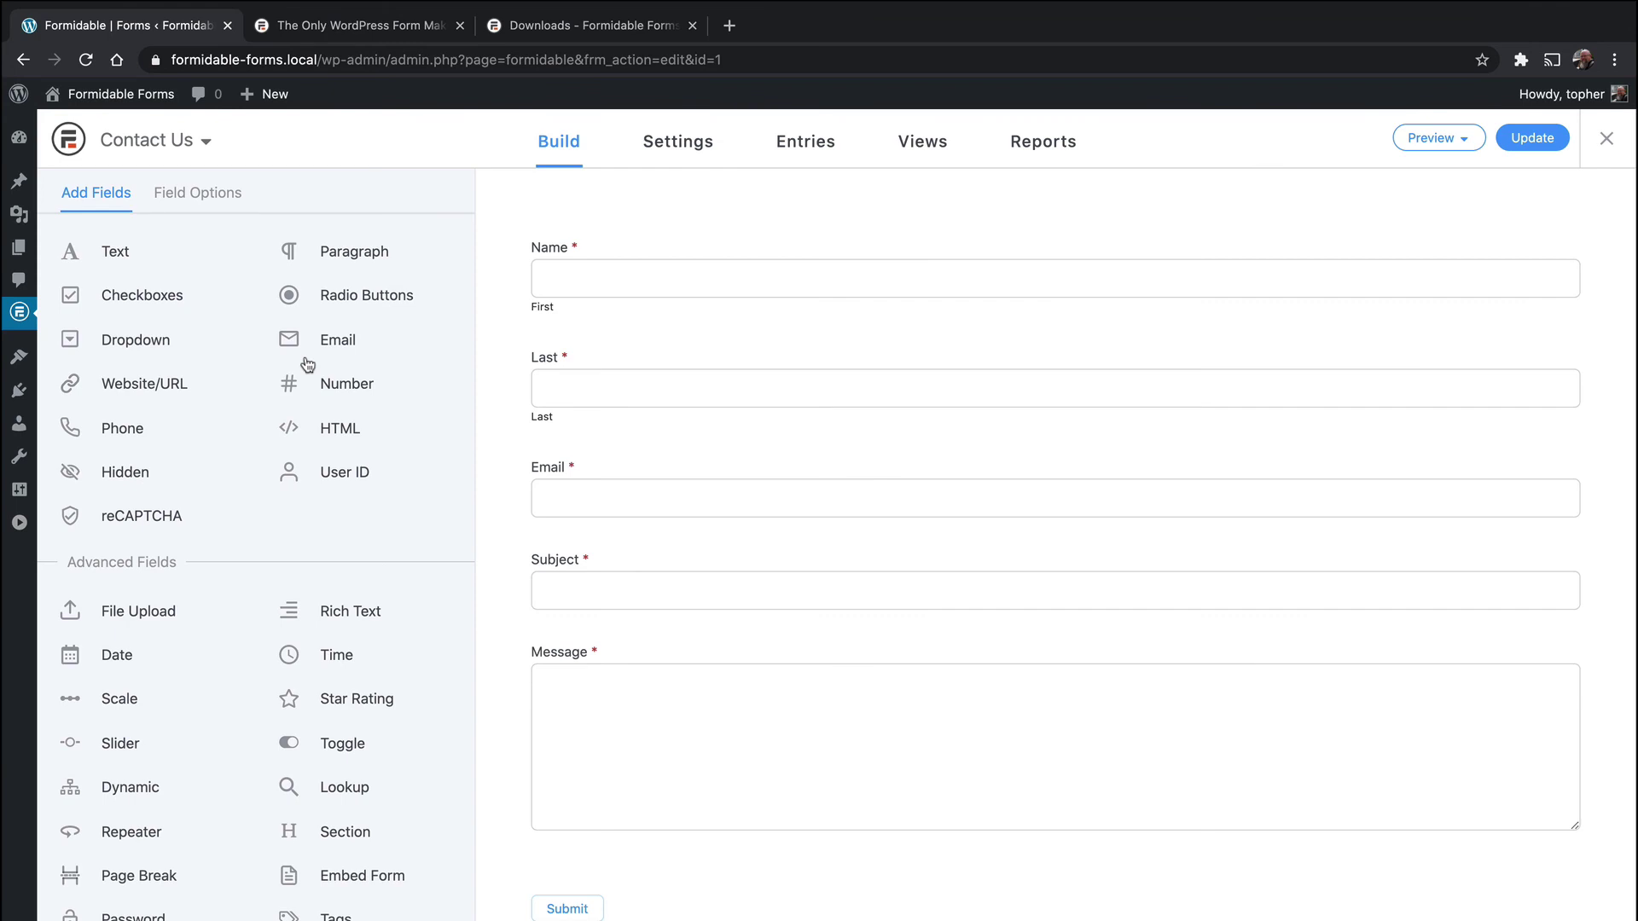
scroll(308, 365, "down", 5)
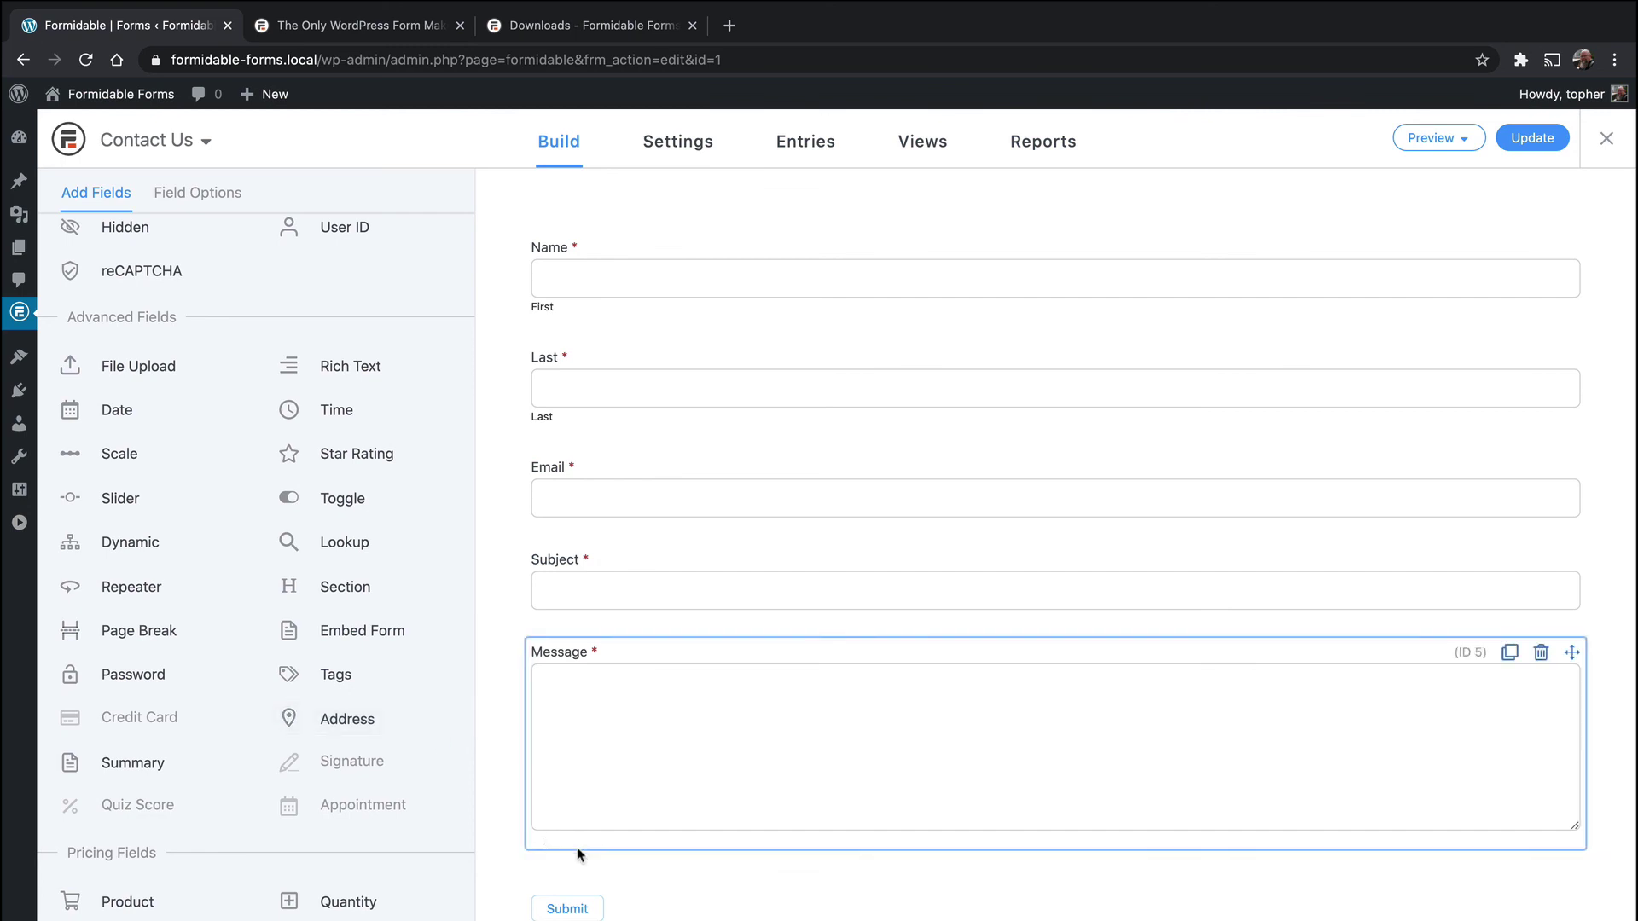
left_click(365, 725)
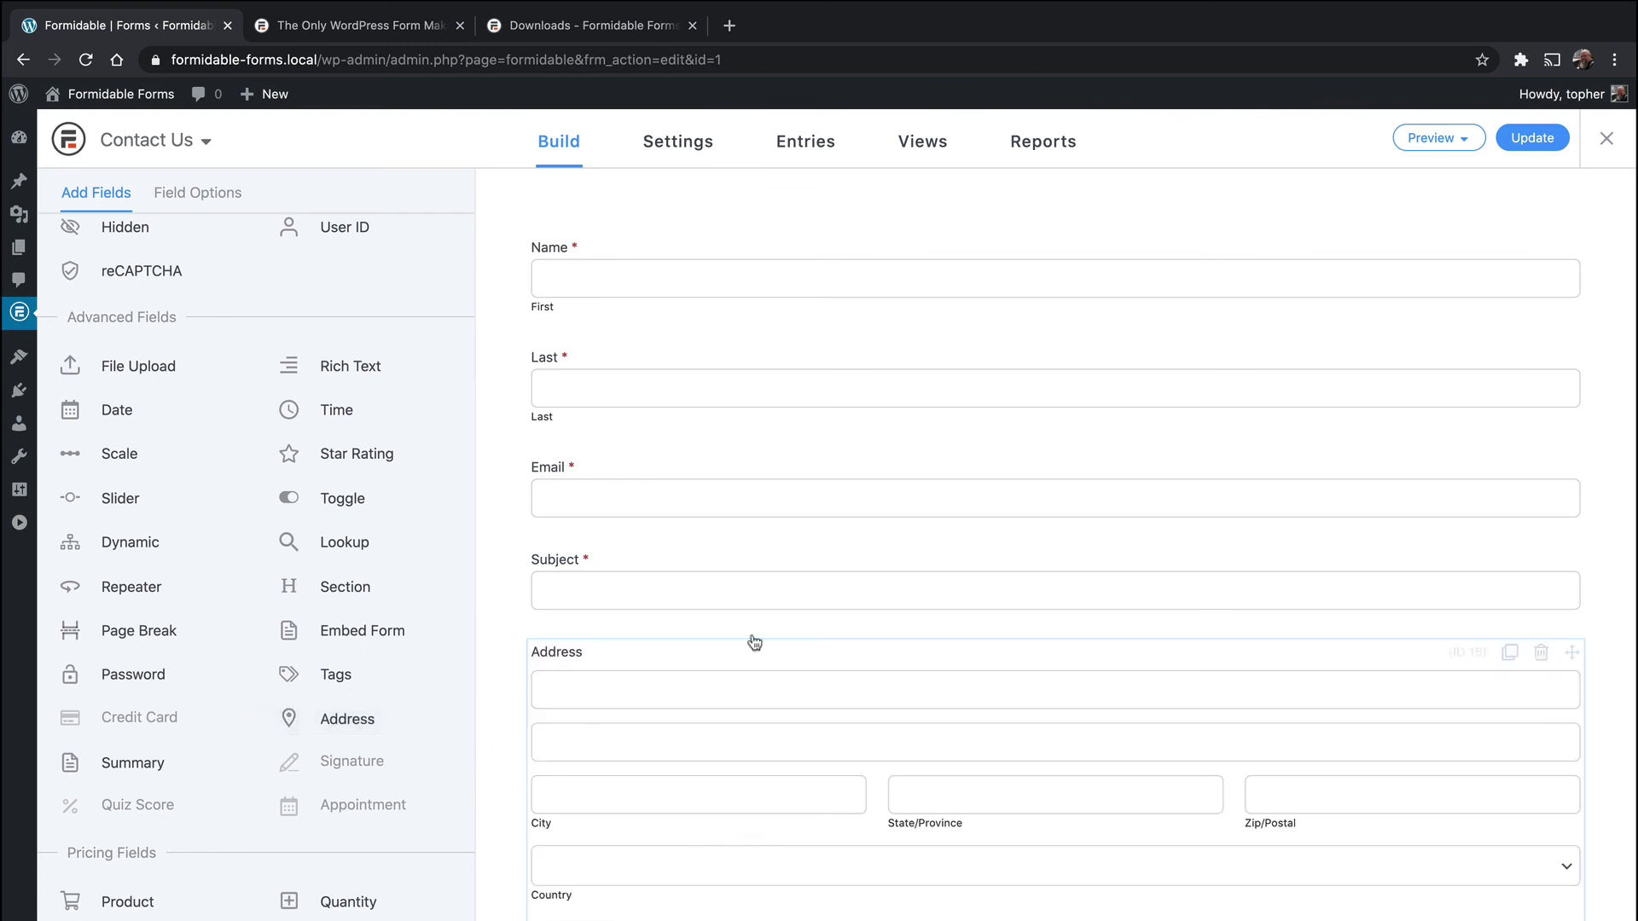
scroll(749, 641, "down", 3)
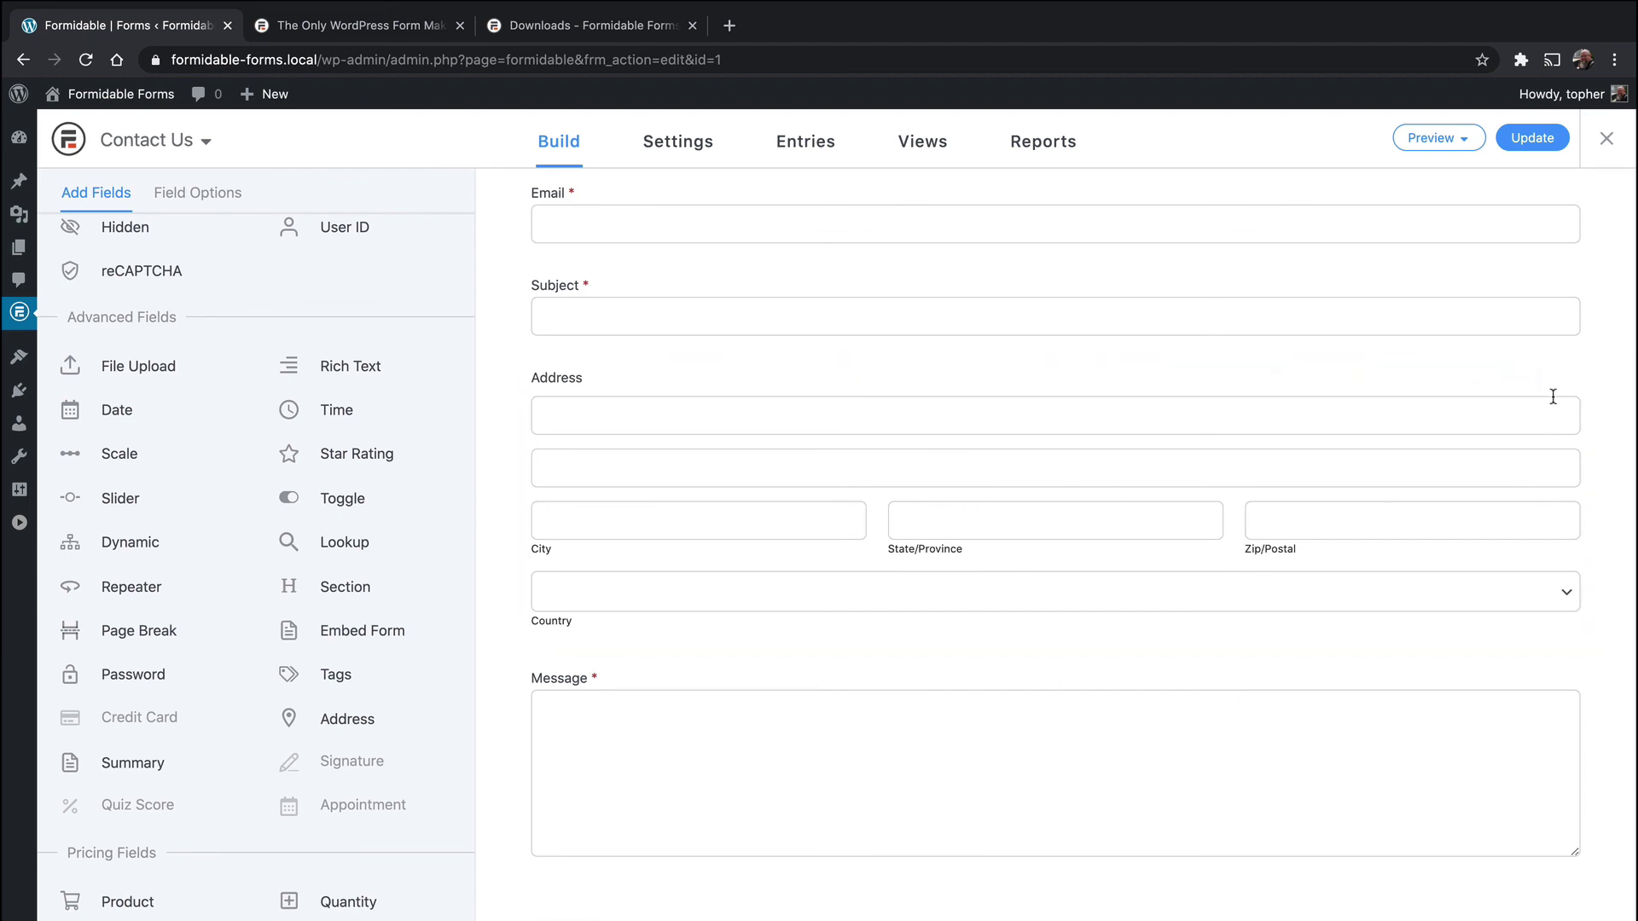
left_click(1542, 379)
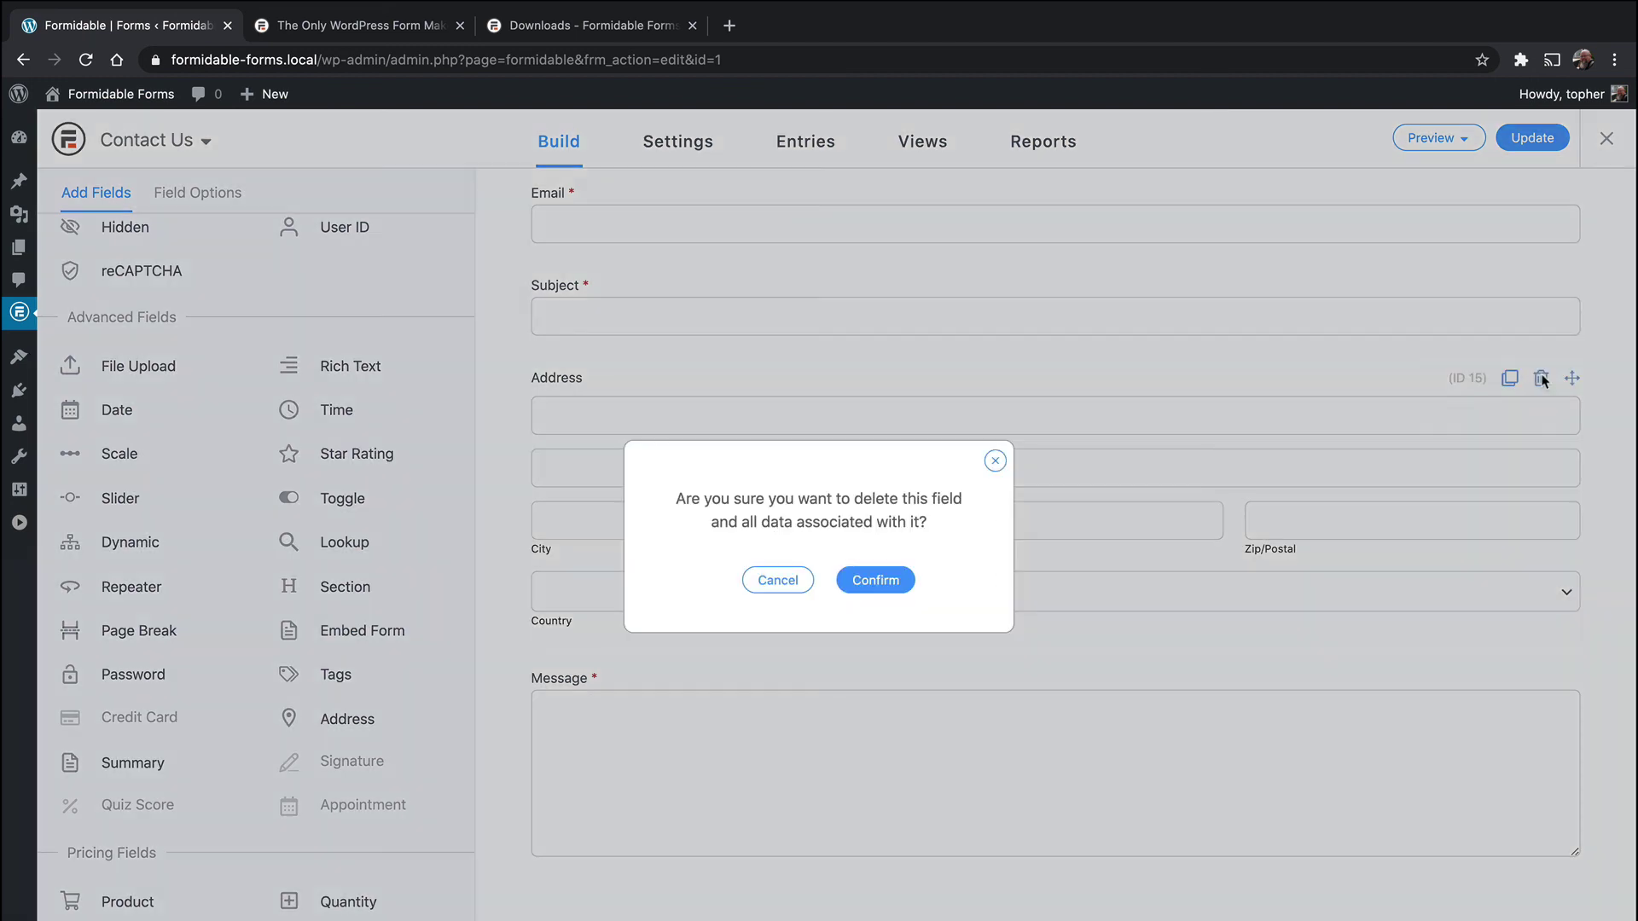
left_click(885, 584)
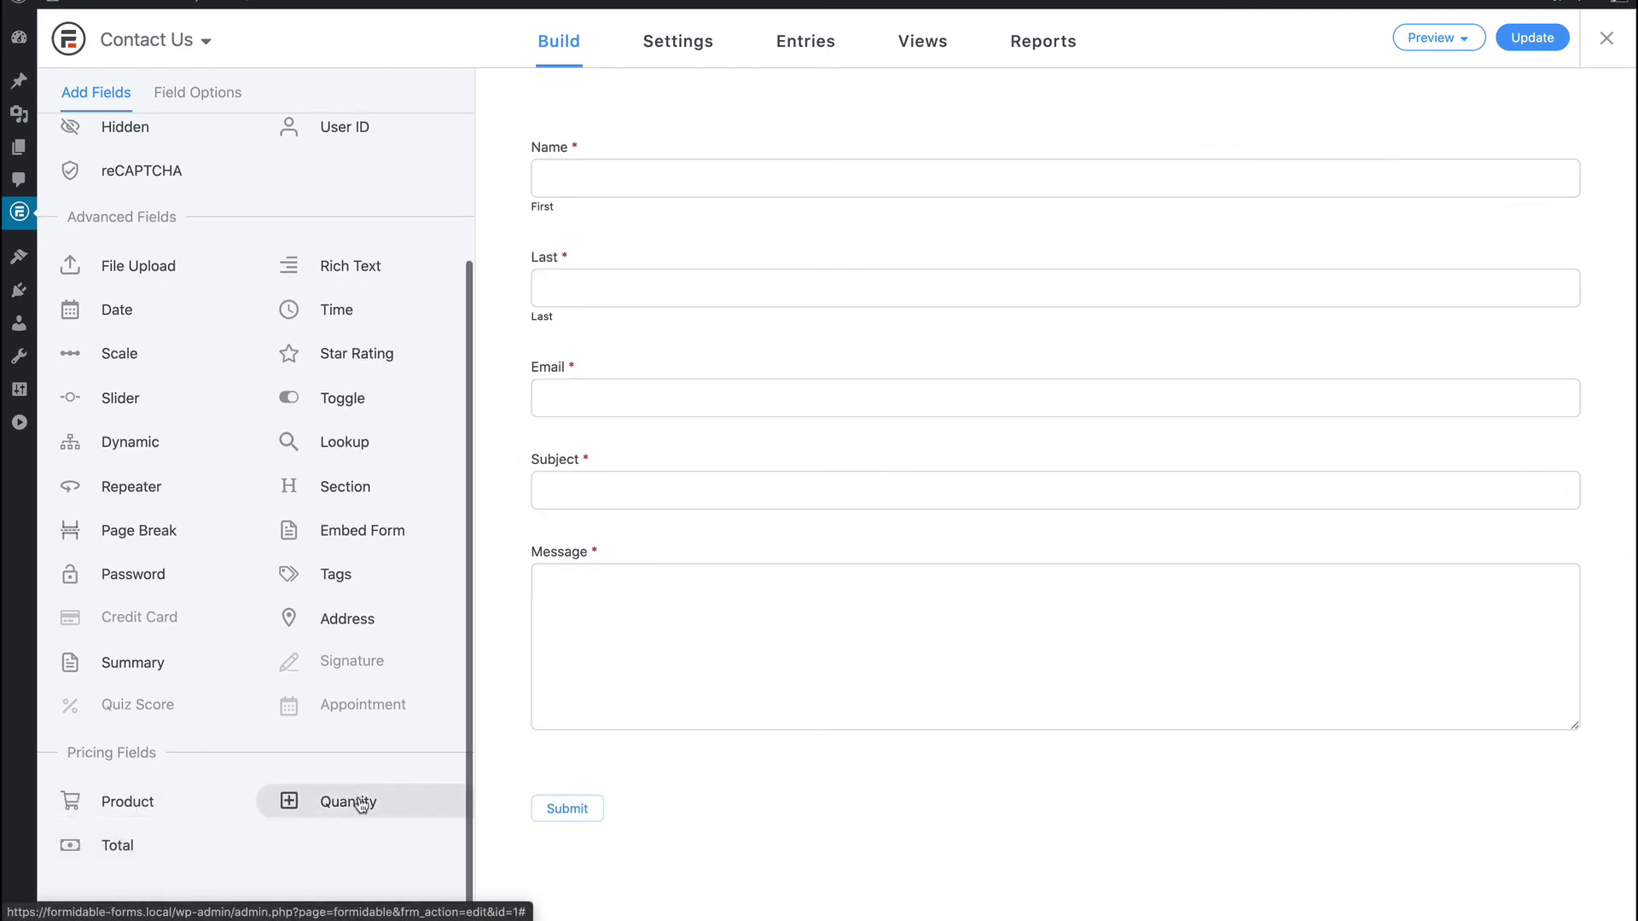
scroll(343, 633, "up", 3)
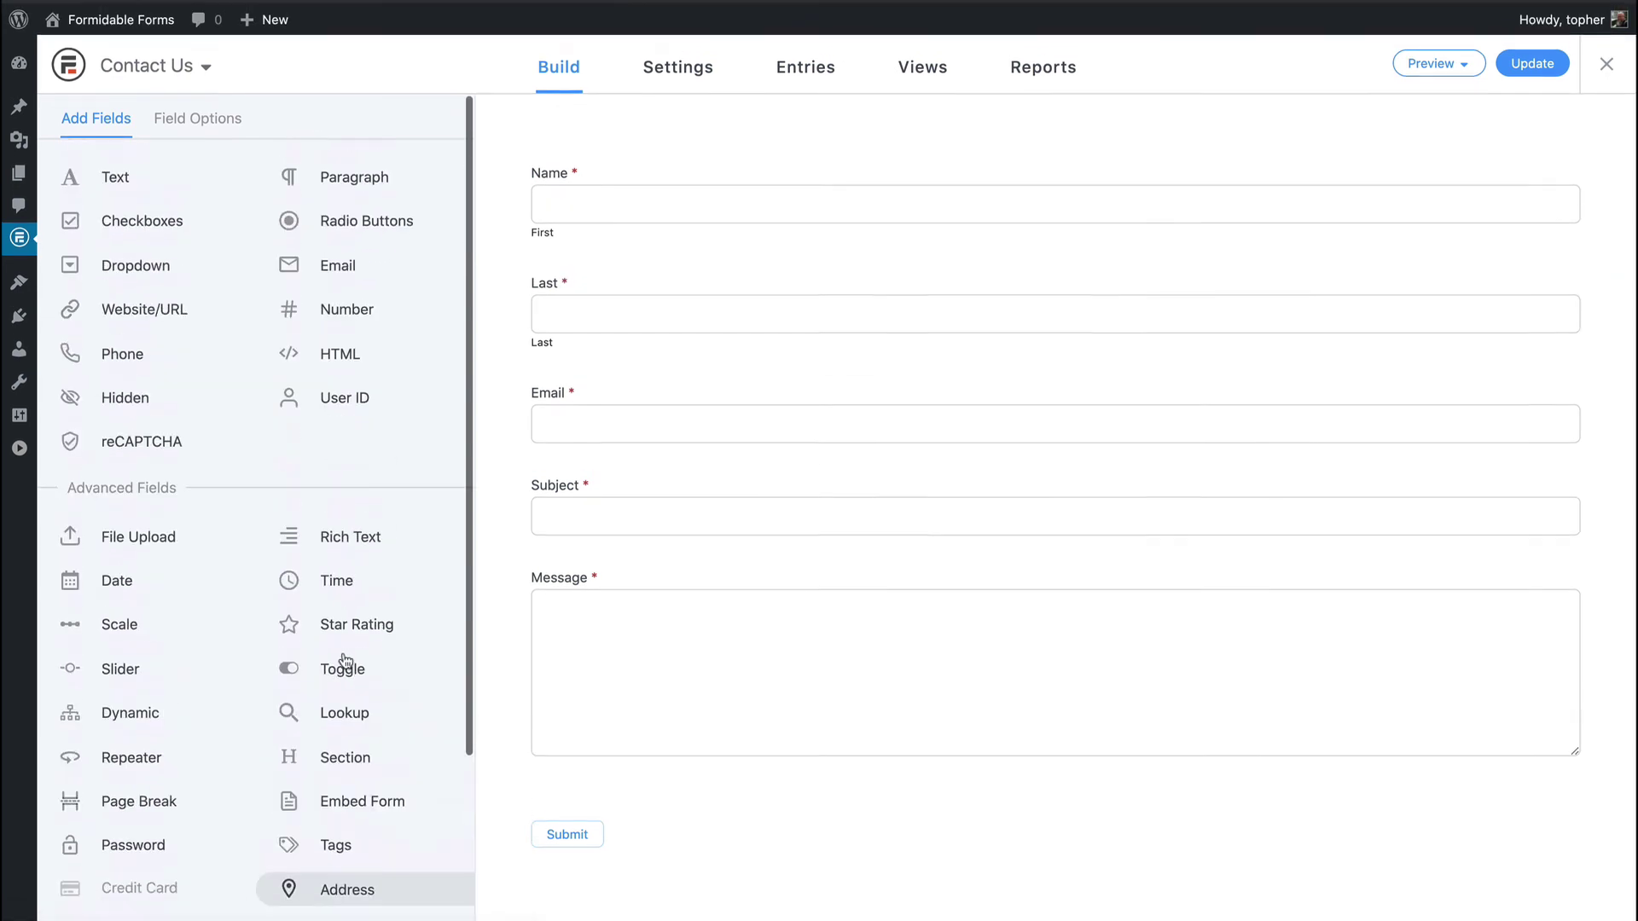